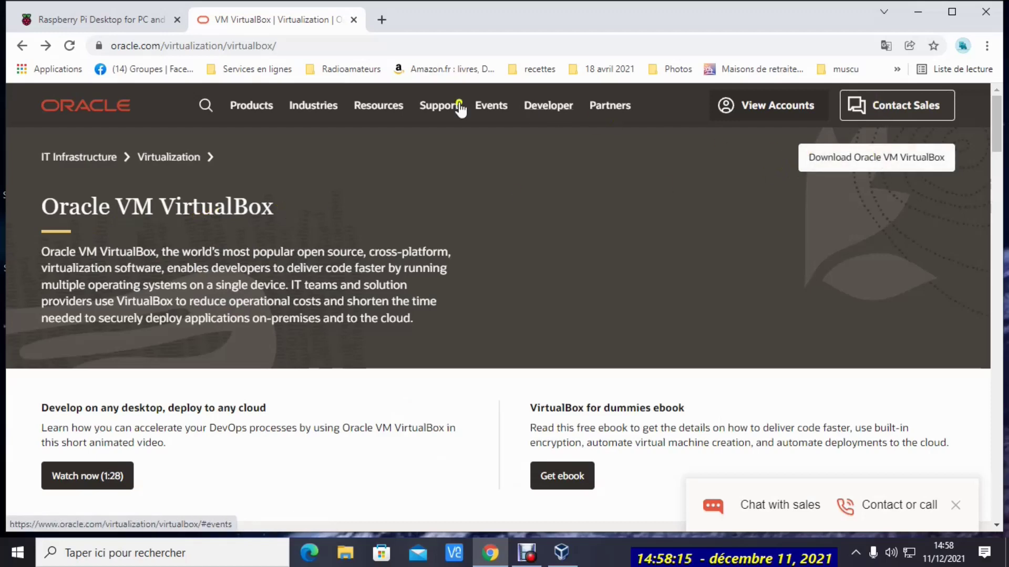
Switch to the Raspberry Pi Desktop download tab in Chrome, then minimize the browser
left_click(120, 16)
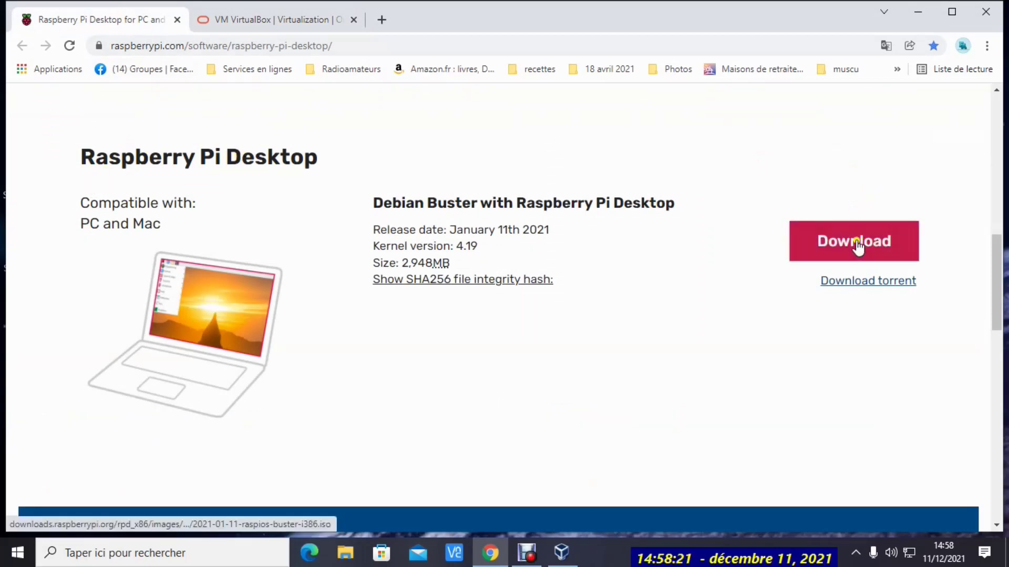
left_click(917, 10)
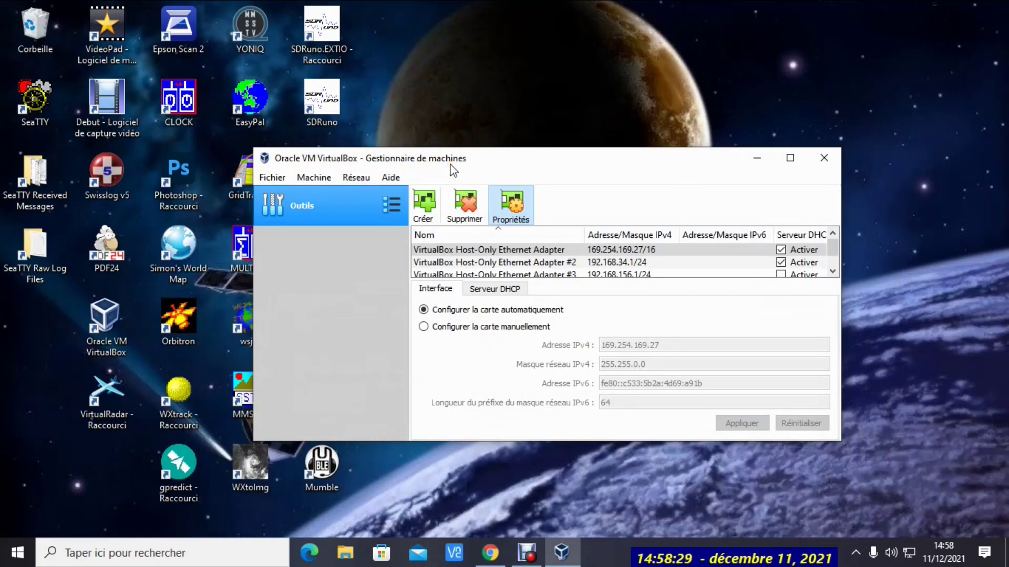
Create a new machine named RaspberryPI with type Linux and version Debian (64-bit)
left_click(312, 178)
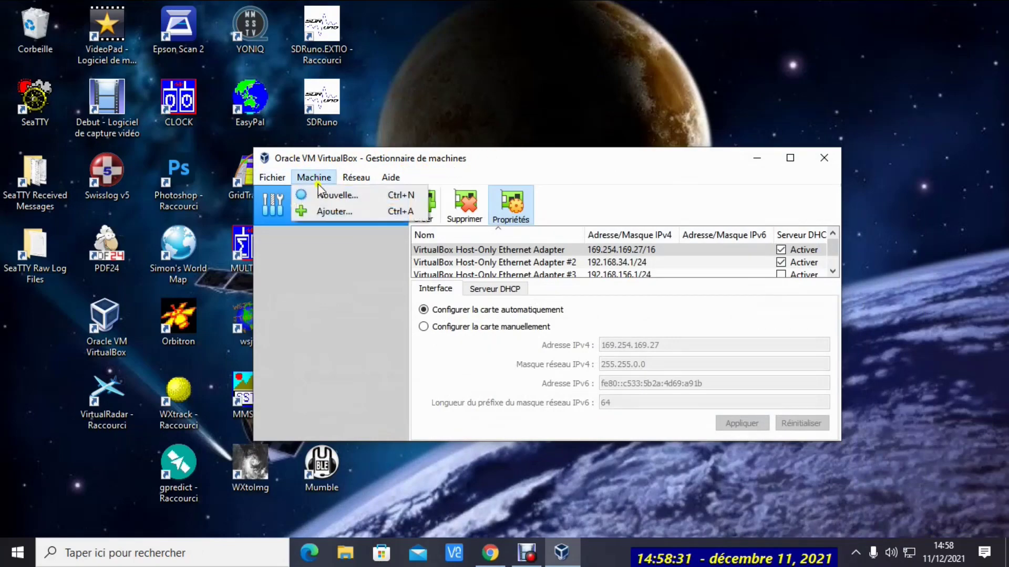
left_click(325, 196)
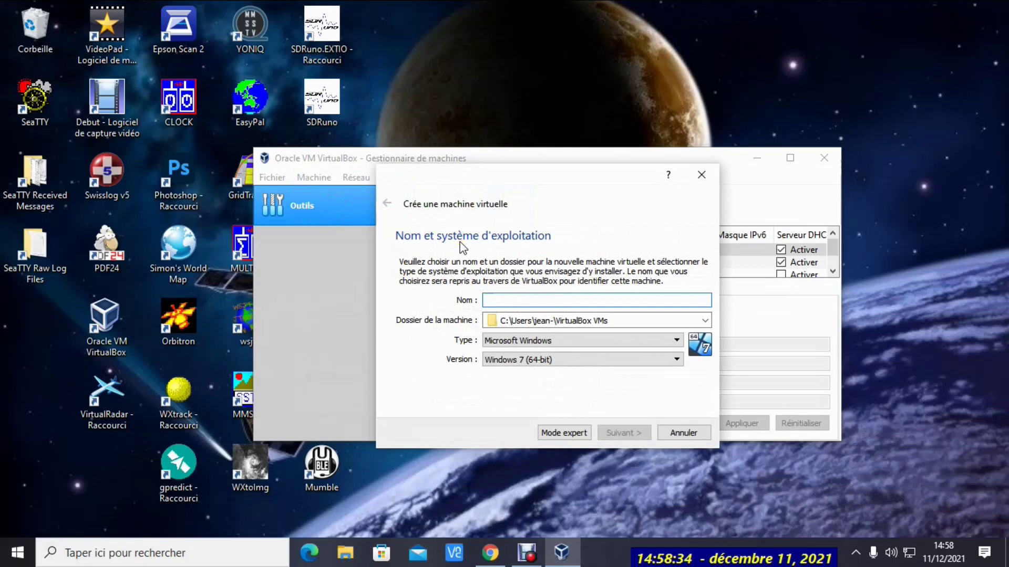
type("RaspberryPI")
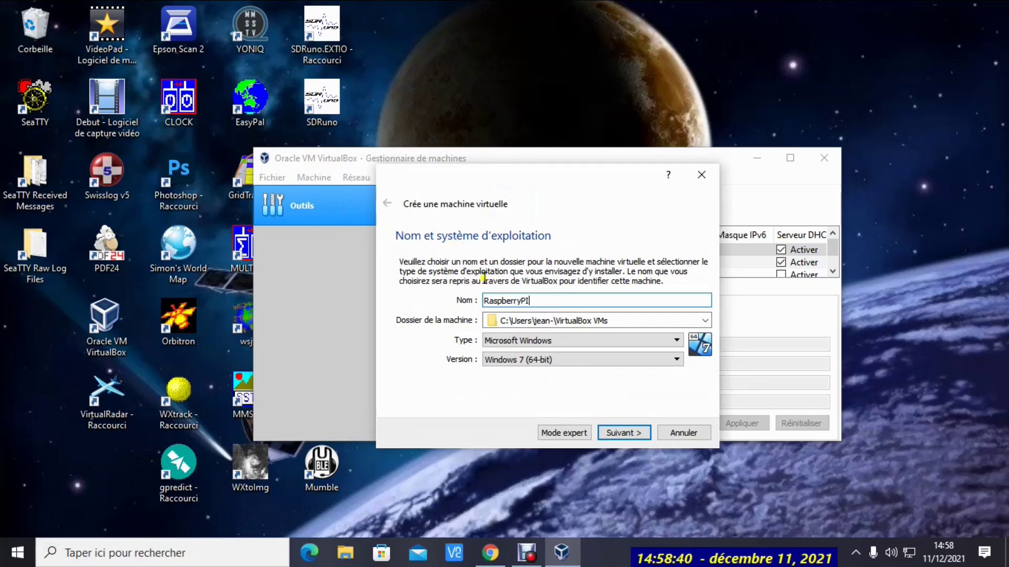
left_click(678, 340)
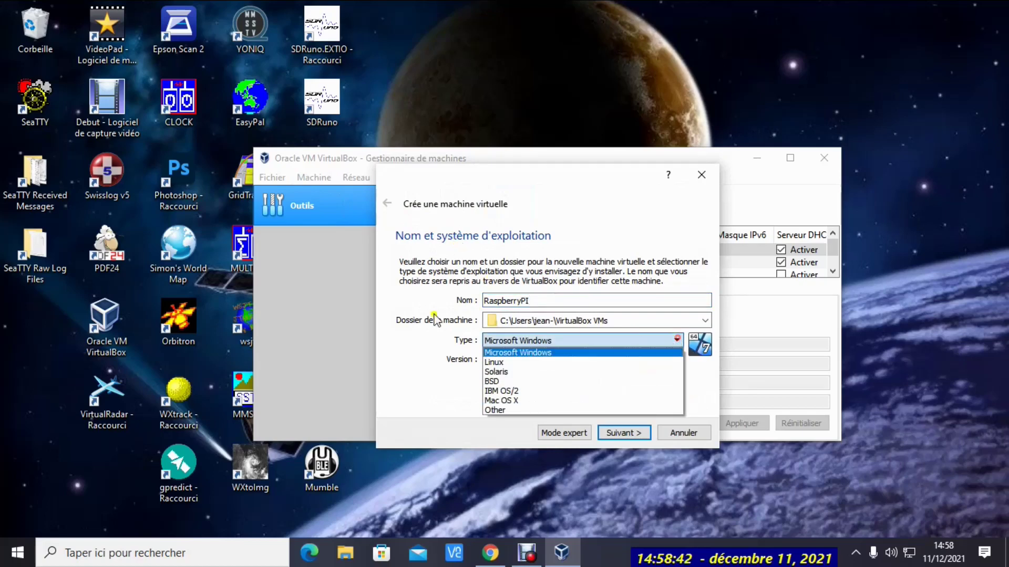
left_click(493, 362)
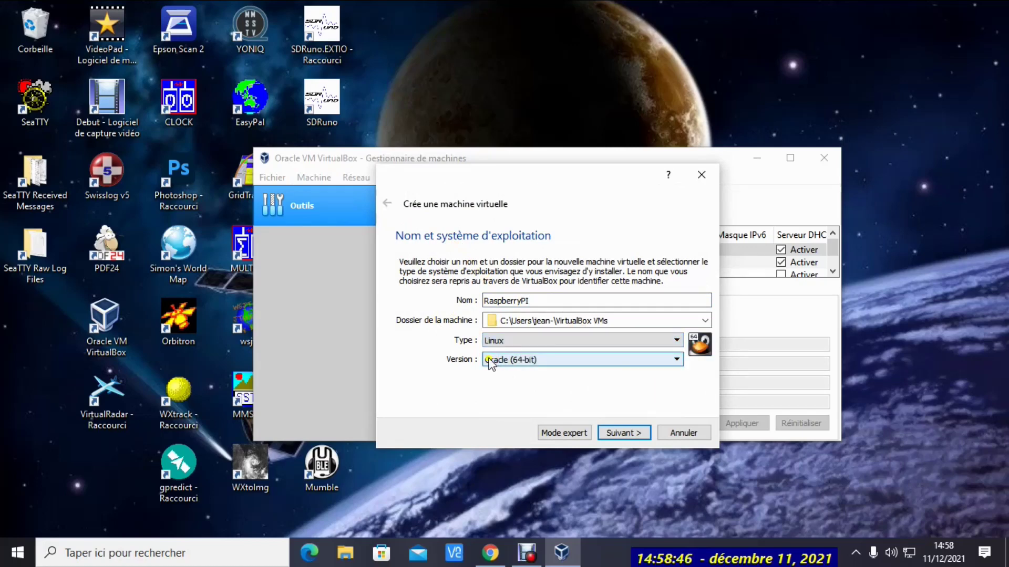
left_click(678, 359)
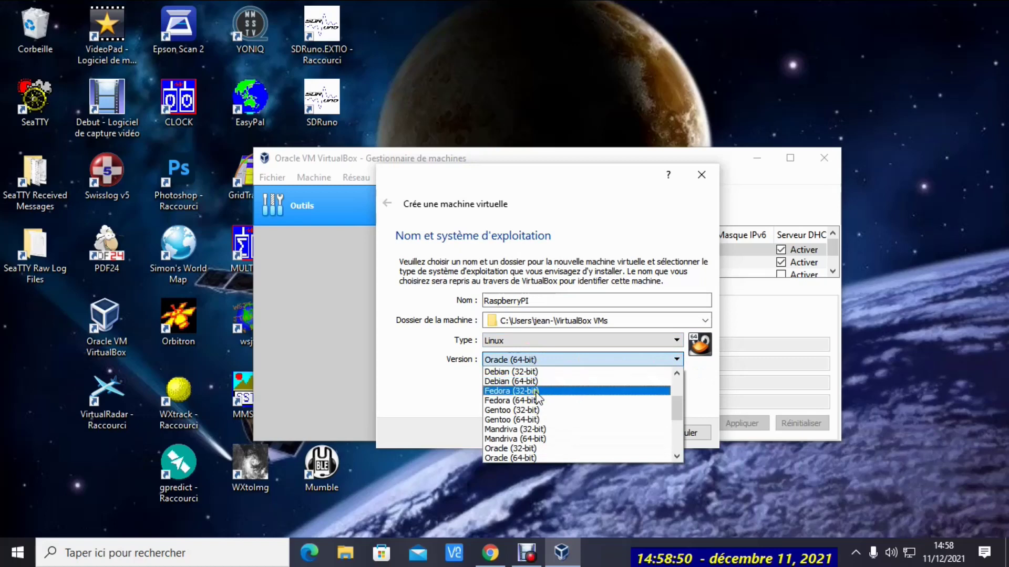
left_click(515, 382)
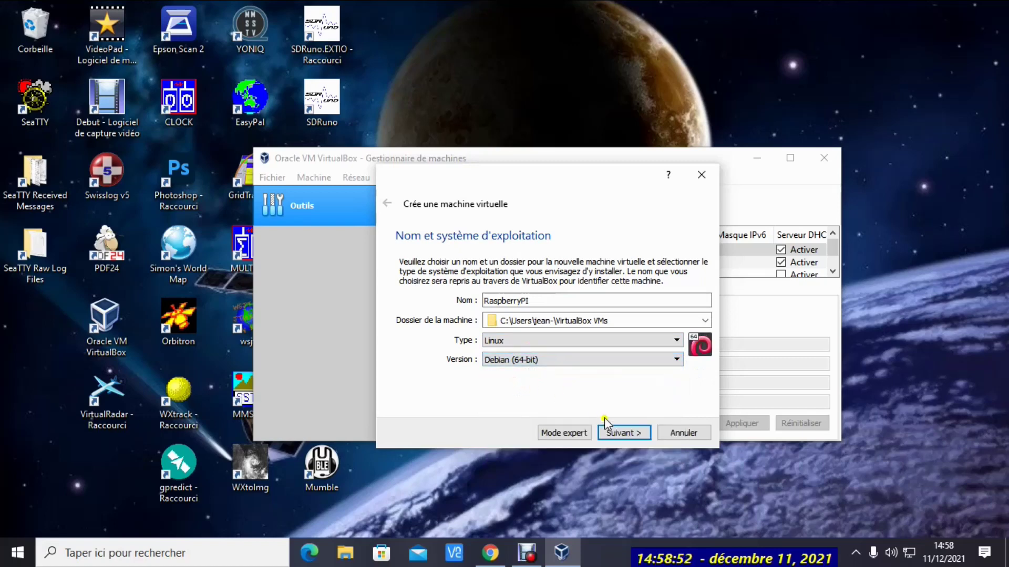
left_click(623, 433)
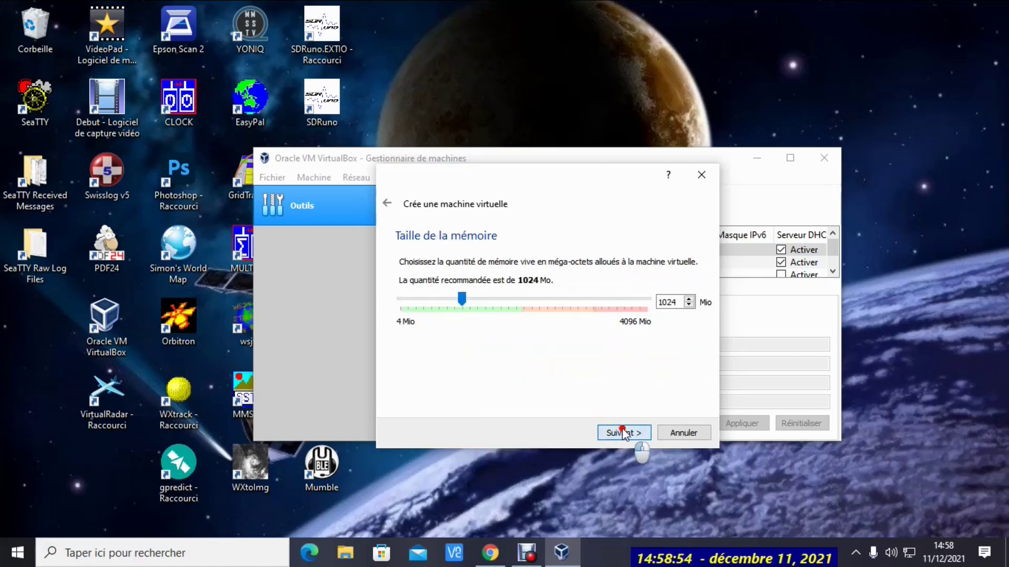
Keep 1024 Mo memory and add a dynamically allocated 31,82 Gio VDI disk
left_click(624, 432)
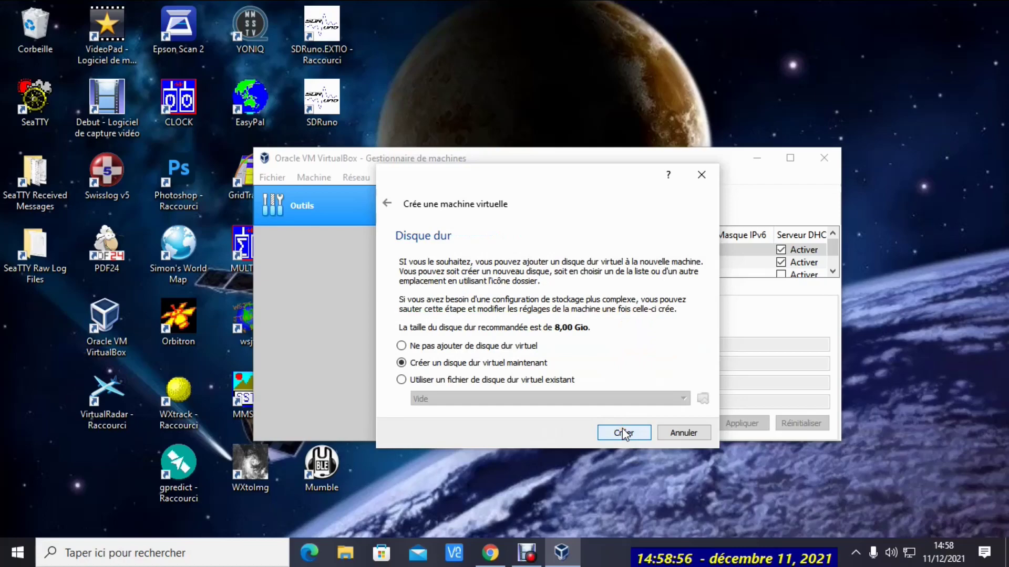
left_click(624, 433)
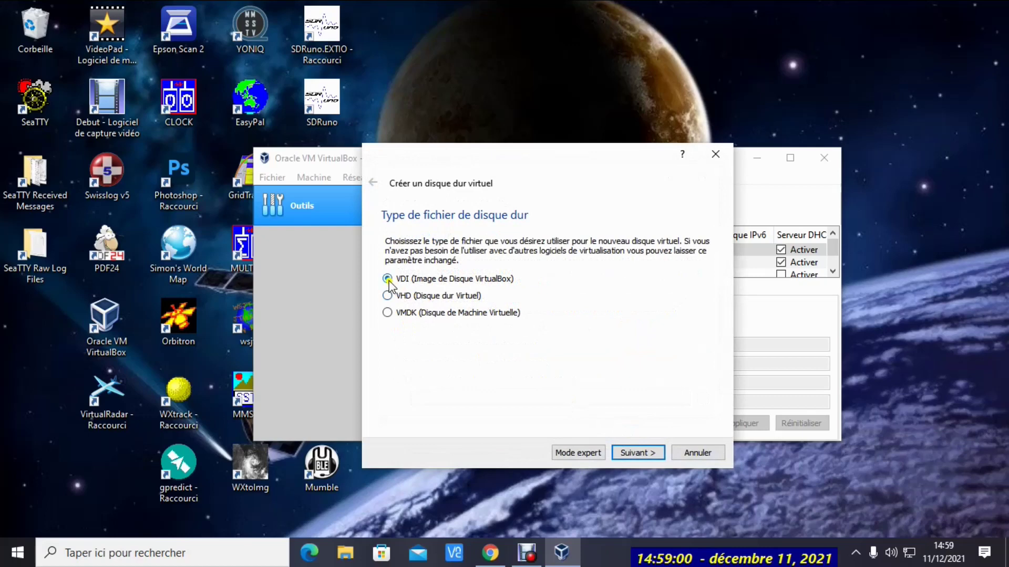
left_click(633, 453)
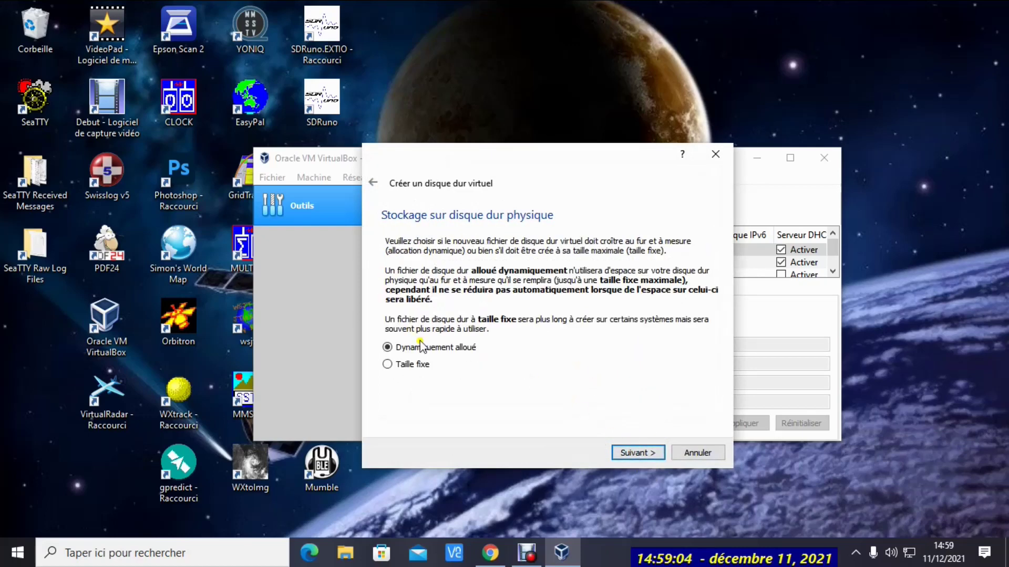
left_click(636, 456)
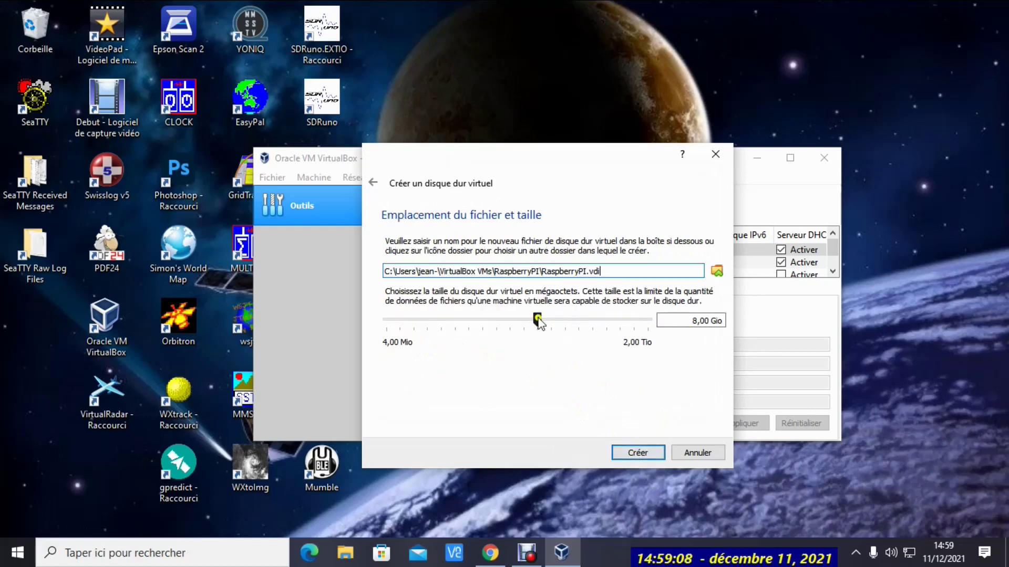
left_click_drag(535, 319, 565, 323)
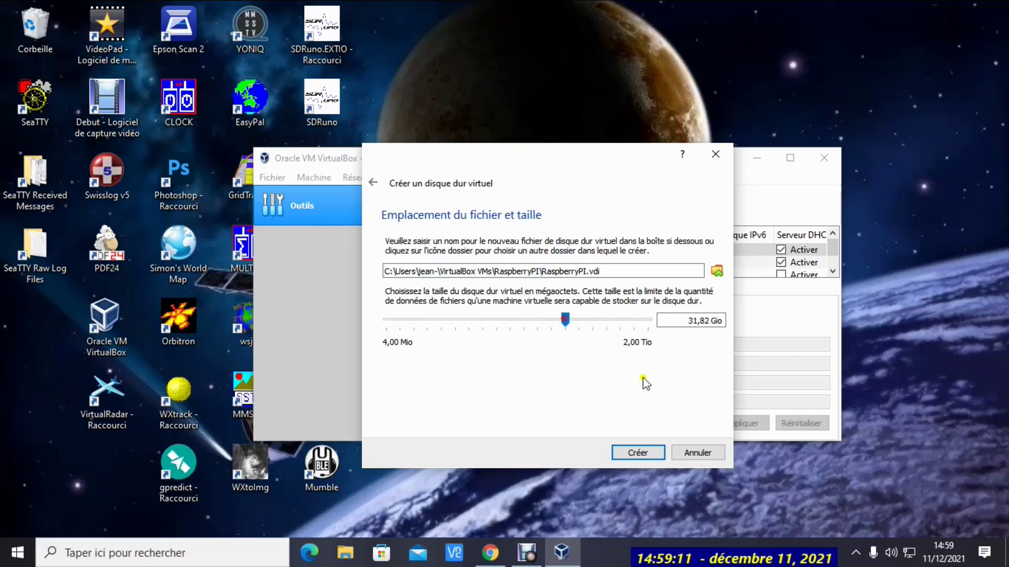
left_click(638, 453)
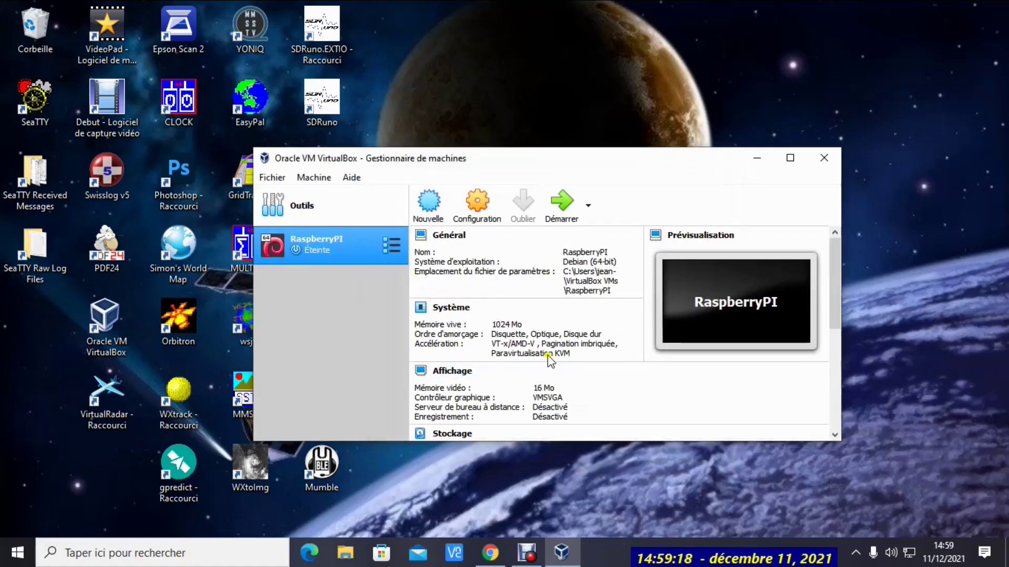
Start RaspberryPI booting from the 2021-01-11-raspios-buster-i386.iso image in Téléchargements
double_click(320, 239)
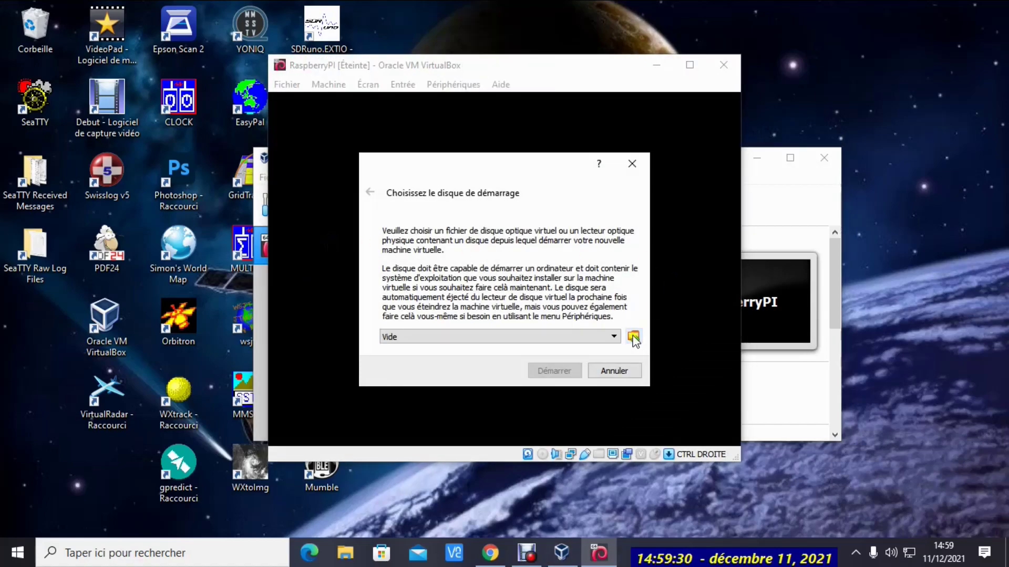
left_click(634, 337)
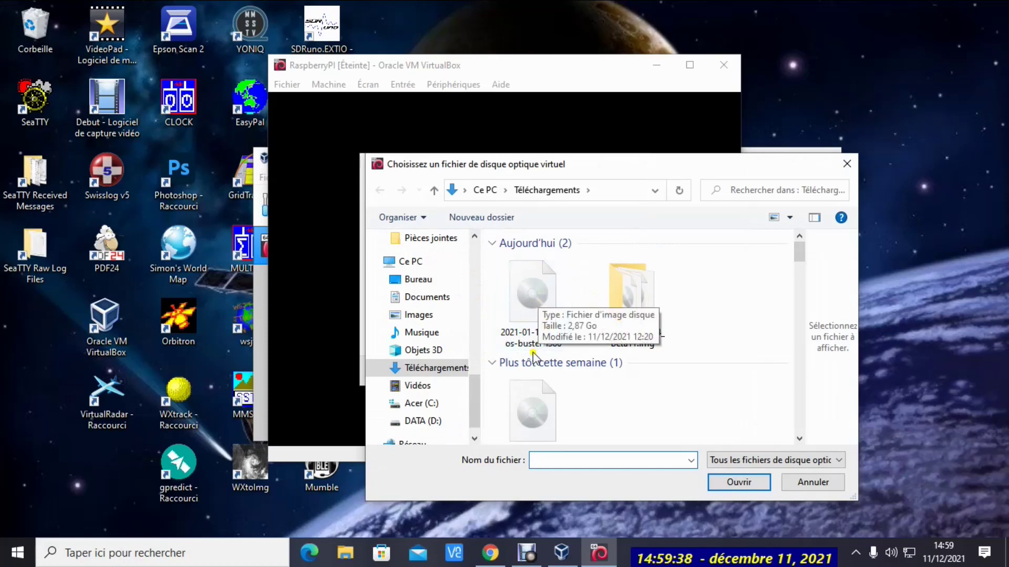
double_click(523, 298)
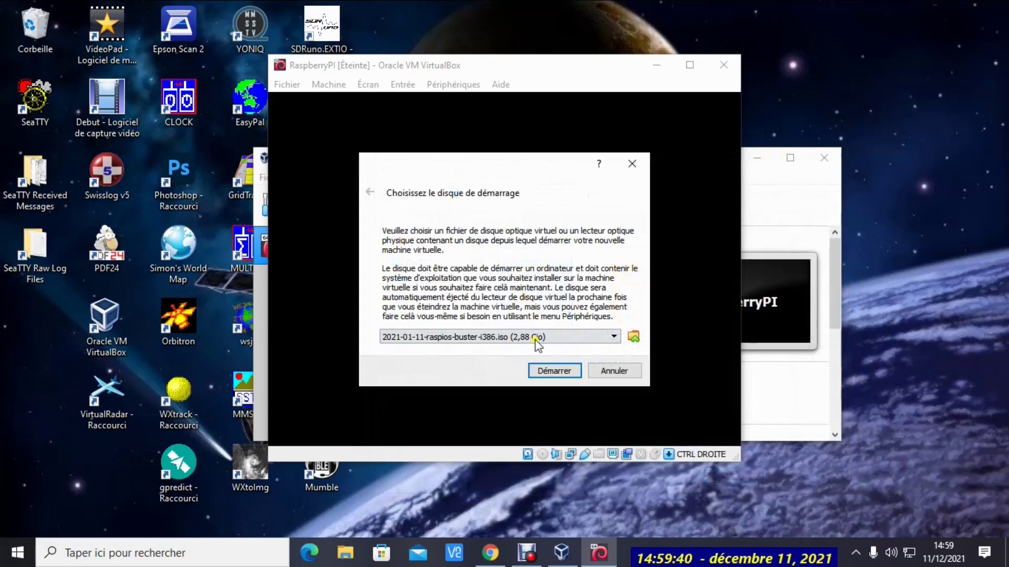
left_click(555, 371)
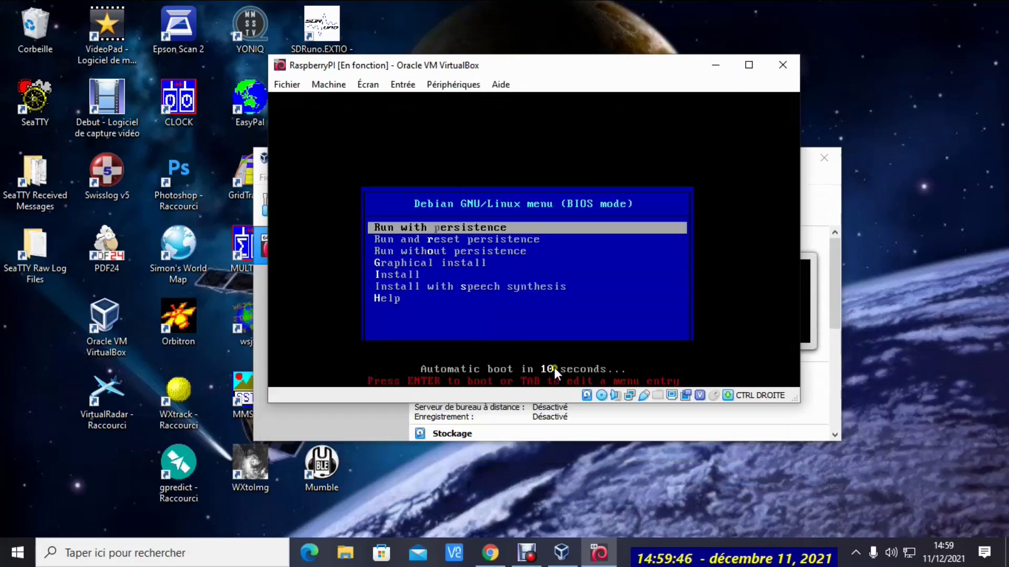
Choose Graphical install from the Debian boot menu
key("Down")
key("Down")
key("Down")
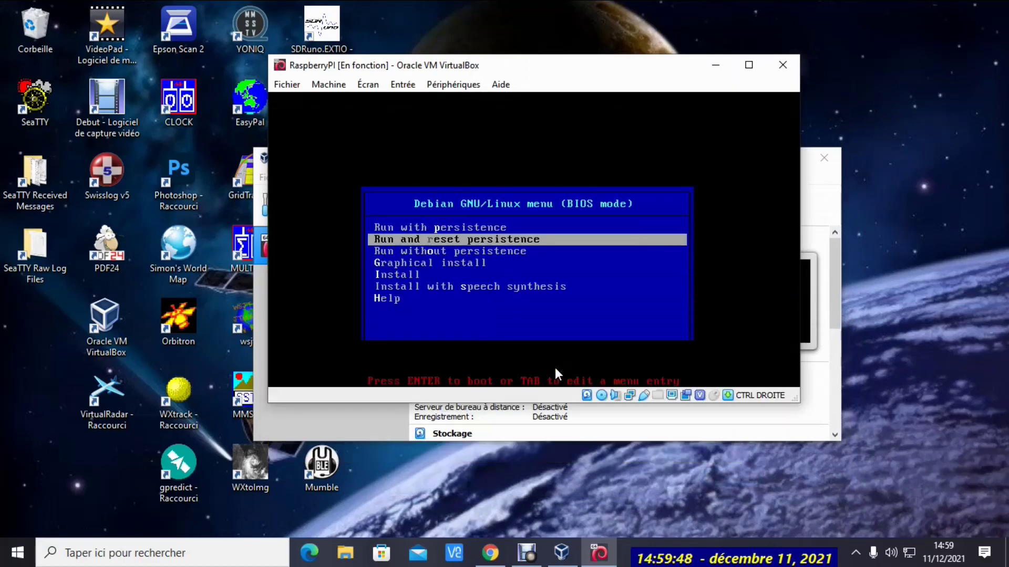
key("Return")
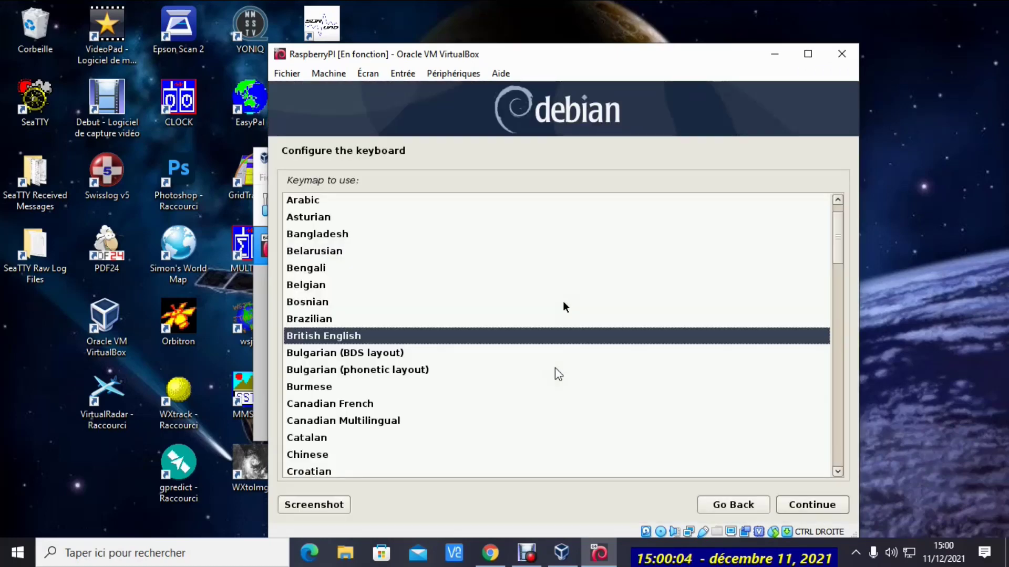
Select French in the installer's keymap list and accept it
key("Down")
key("Down")
key("Down")
key("Down")
key("Down")
key("Down")
key("Down")
key("Down")
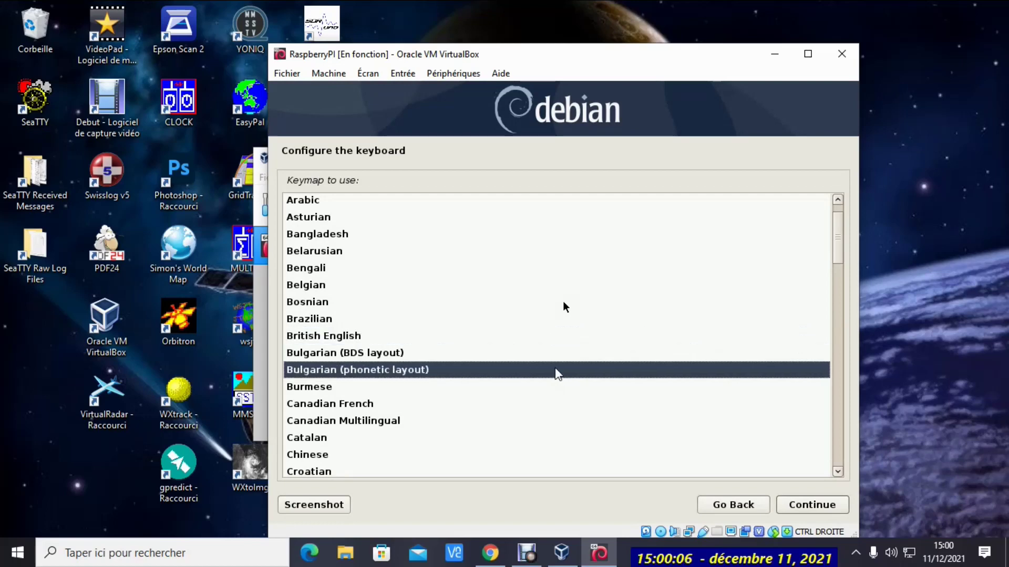
key("Down")
key("Down")
key("Down")
key("Down")
key("Down")
key("Down")
key("Down")
key("Down")
key("Down")
key("Down")
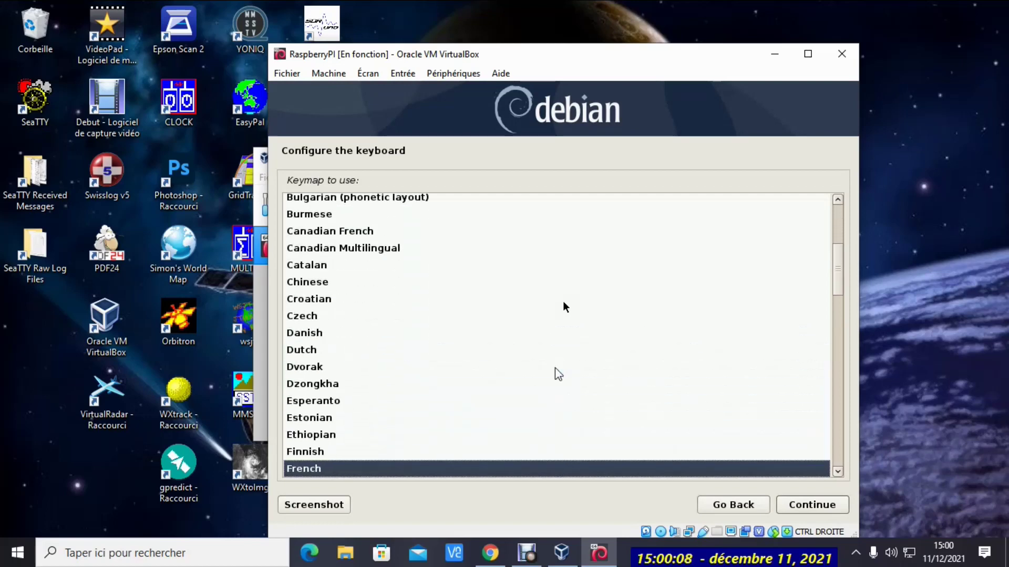
key("Down")
key("Up")
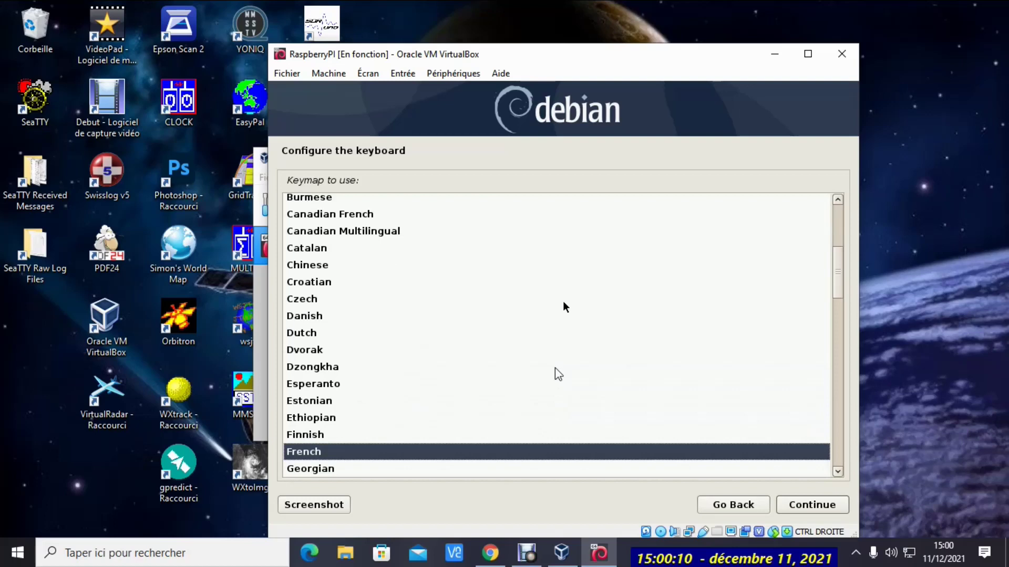
key("Return")
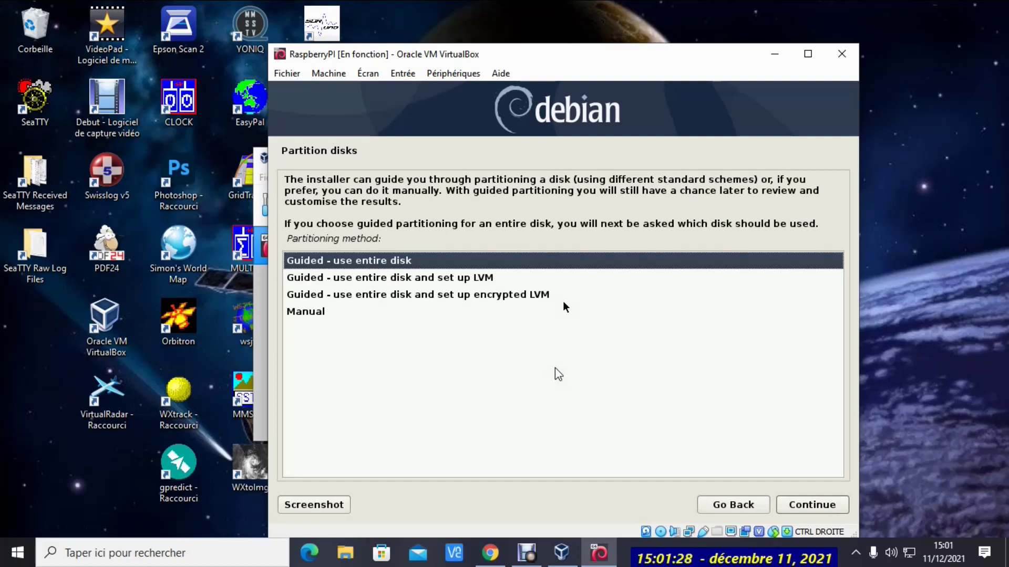
Choose guided LVM partitioning on the 34.2 GB disk with all files in one partition
key("Down")
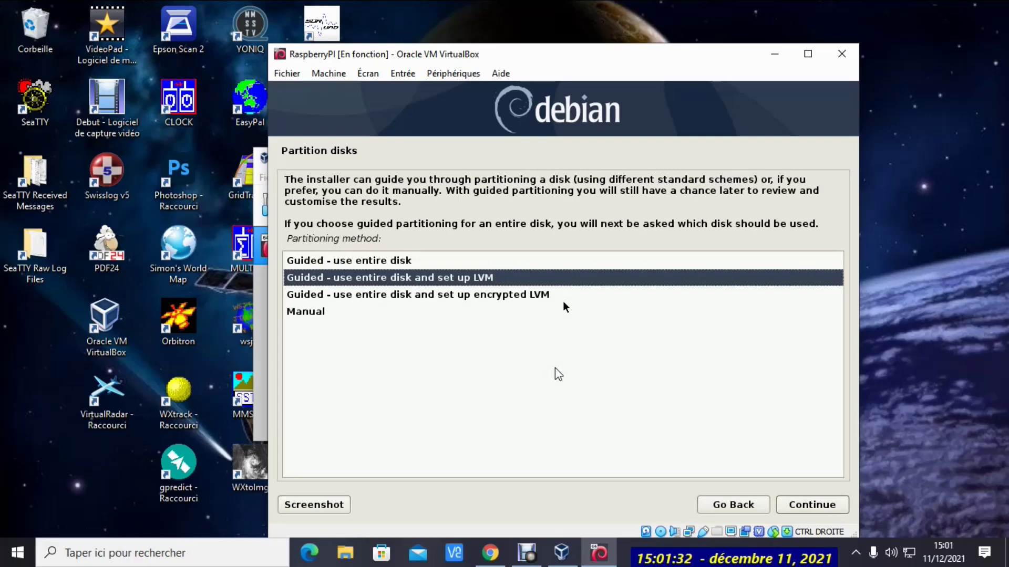
key("Return")
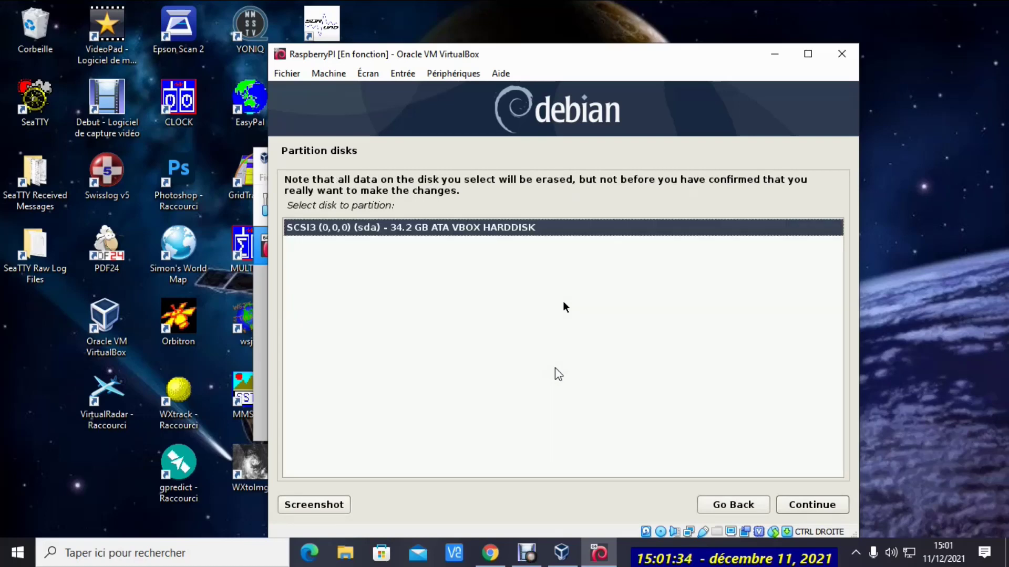
key("Return")
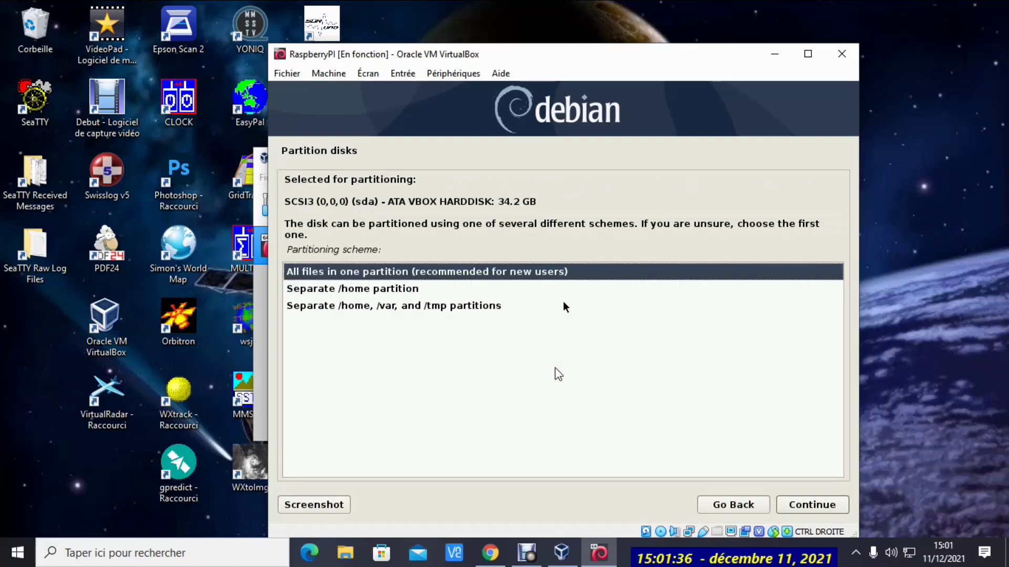
key("Return")
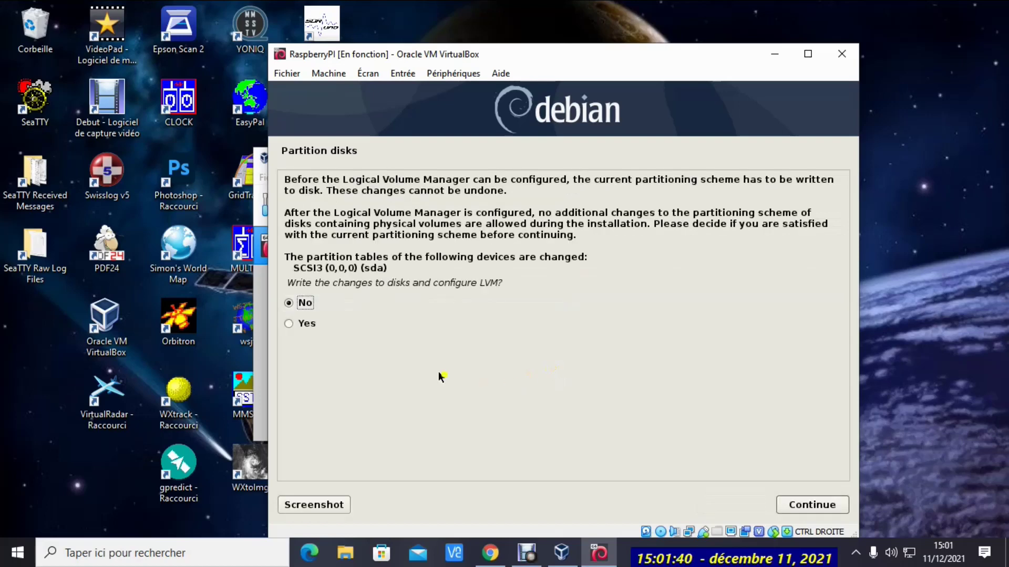
Confirm the LVM setup, use the full 33.7 GB volume group, and write the partitions
left_click(289, 323)
left_click(797, 510)
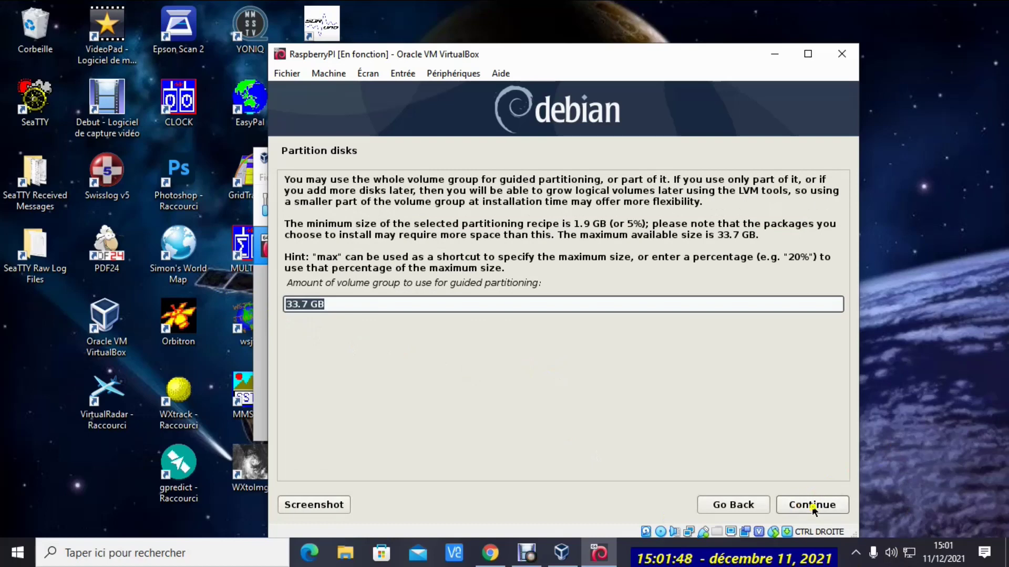
left_click(812, 507)
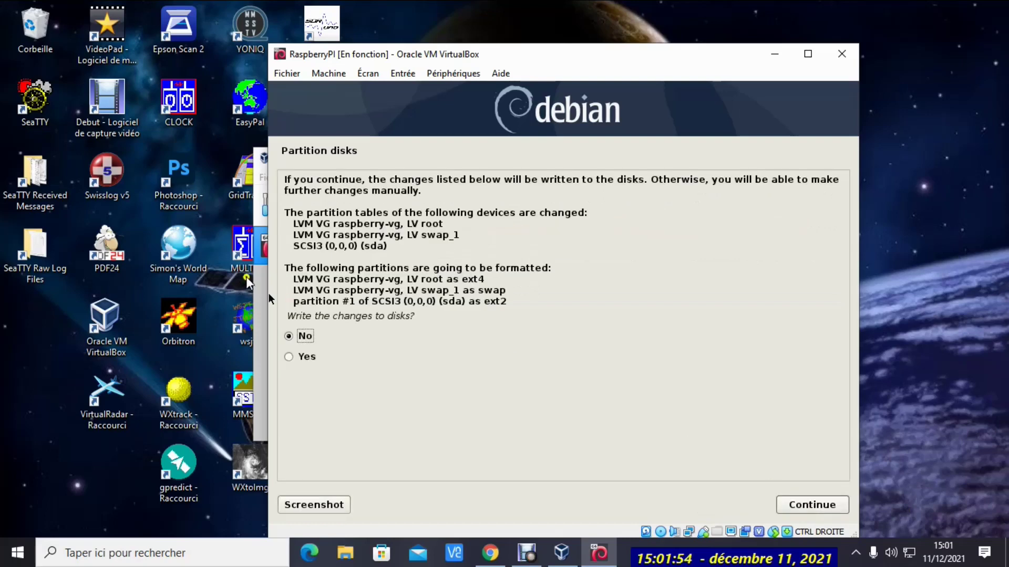
left_click(302, 357)
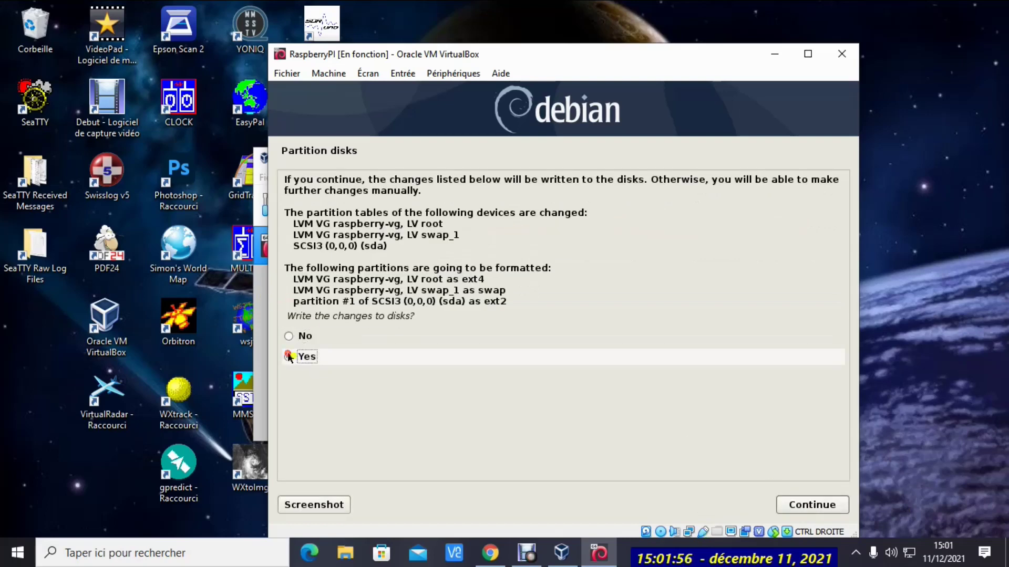
left_click(823, 508)
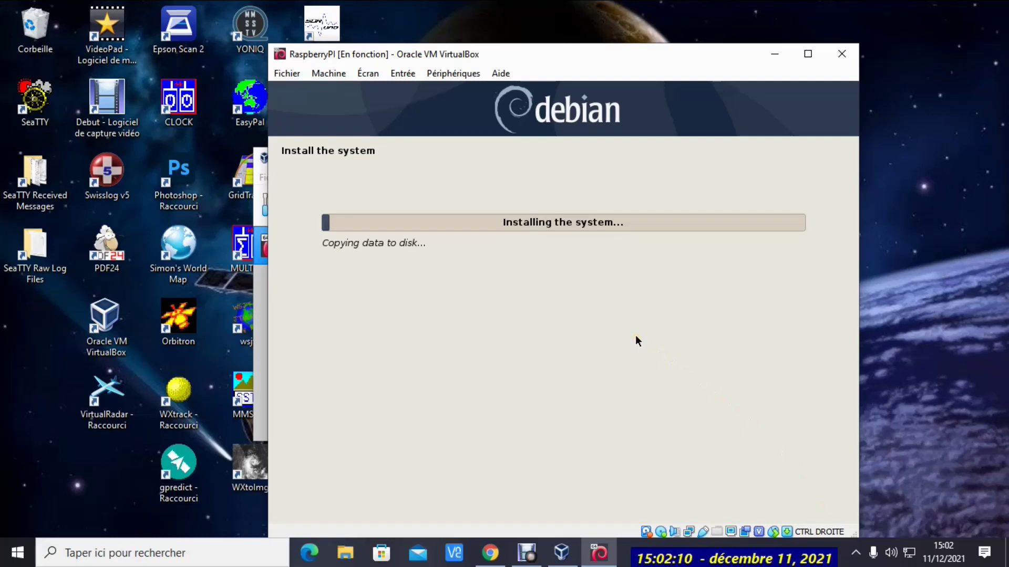
Wait for the system installation to reach the GRUB boot loader question
left_click(634, 338)
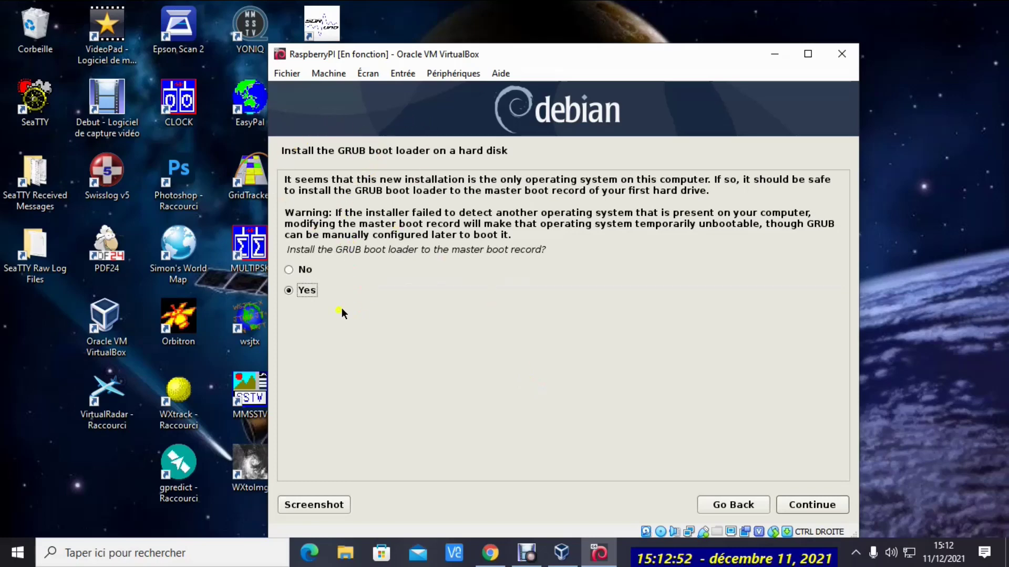
Install the GRUB boot loader to the master boot record on /dev/sda
left_click(802, 505)
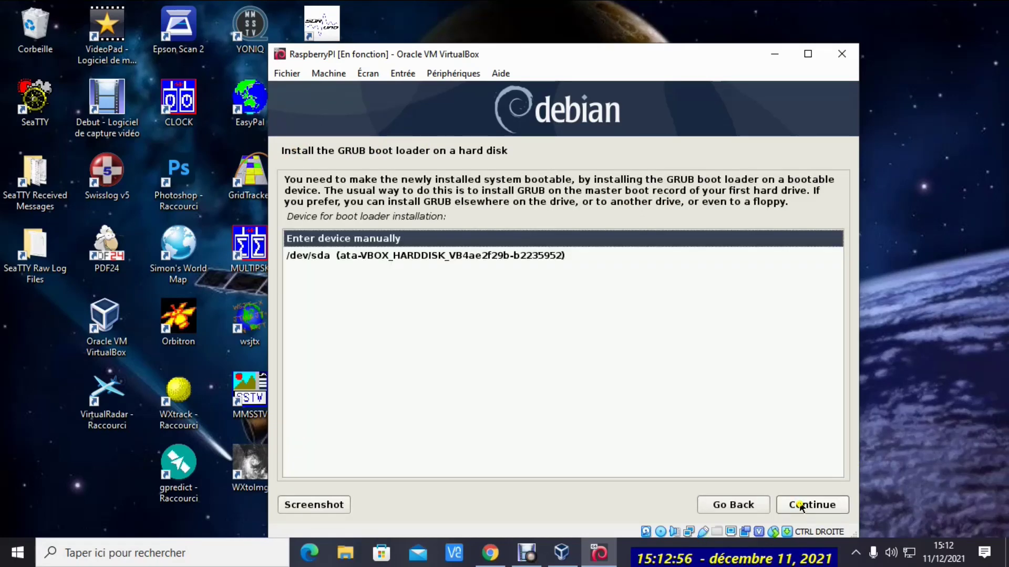
left_click(405, 255)
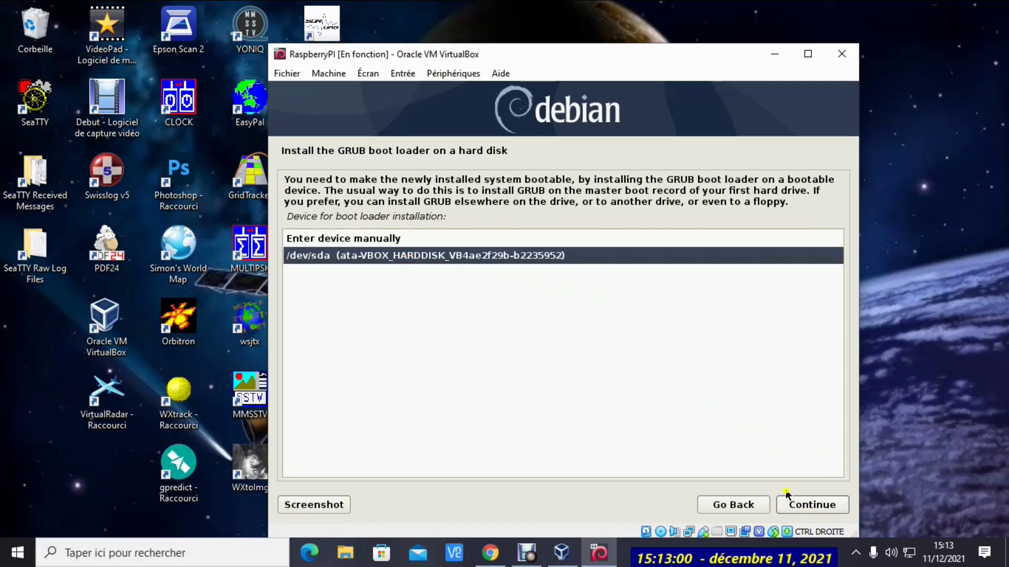
left_click(804, 504)
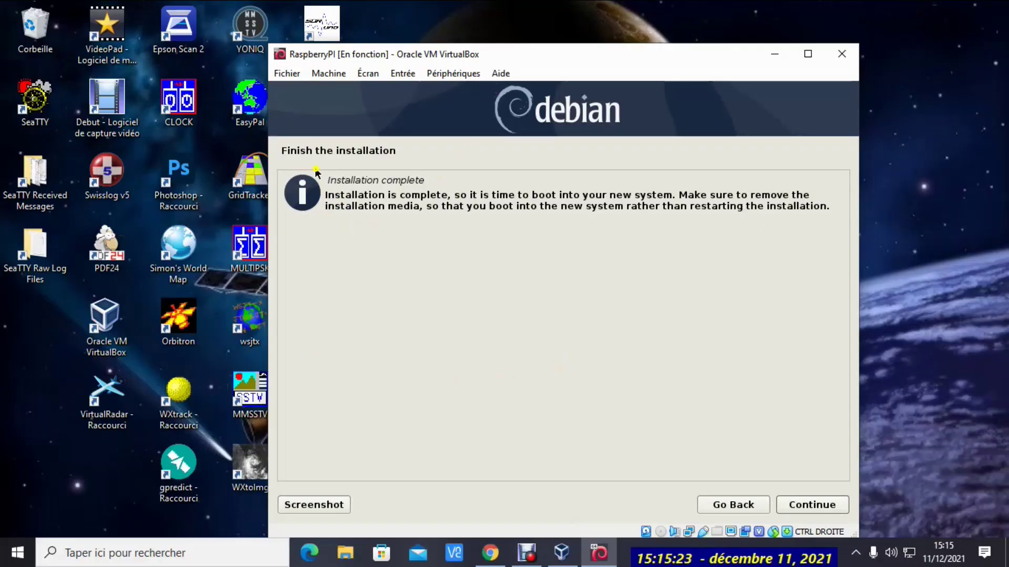
Continue past Installation complete so the VM reboots into Raspberry Pi Desktop
left_click(806, 507)
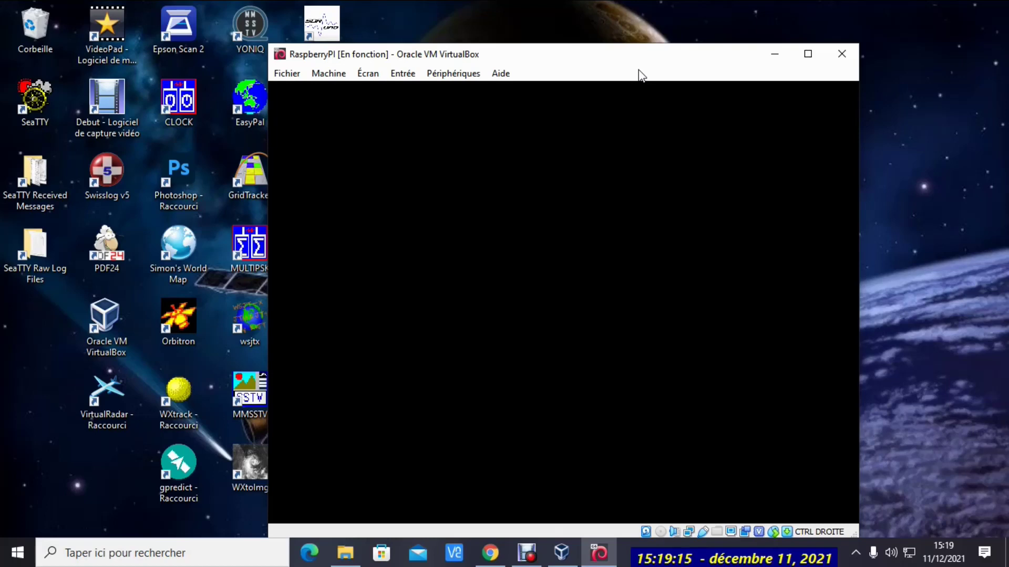
Let the RaspberryPI VM boot to the Raspberry Pi desktop with the Welcome setup dialog
left_click(639, 70)
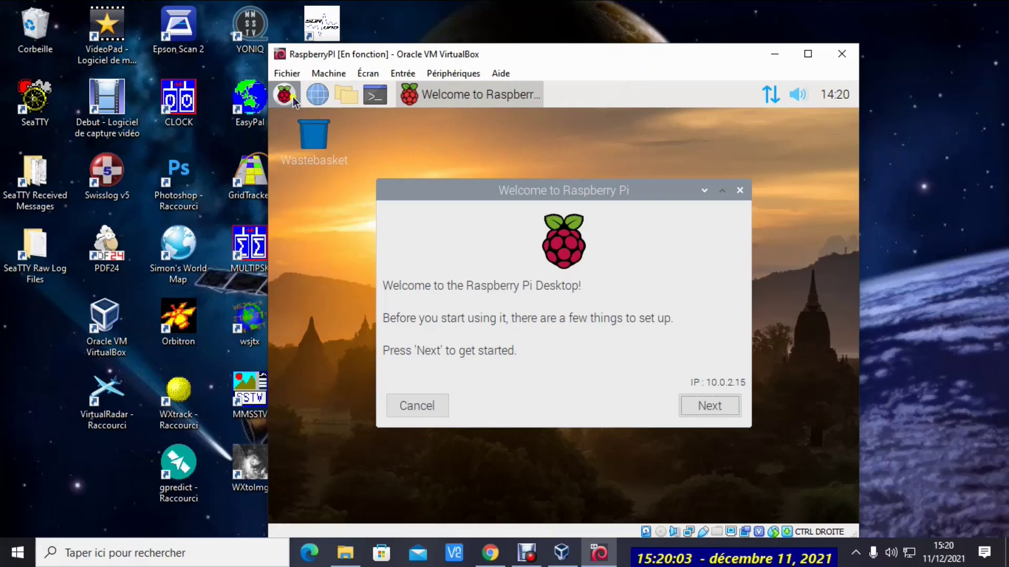
Advance to the Set Country page and choose France as the country
left_click(708, 406)
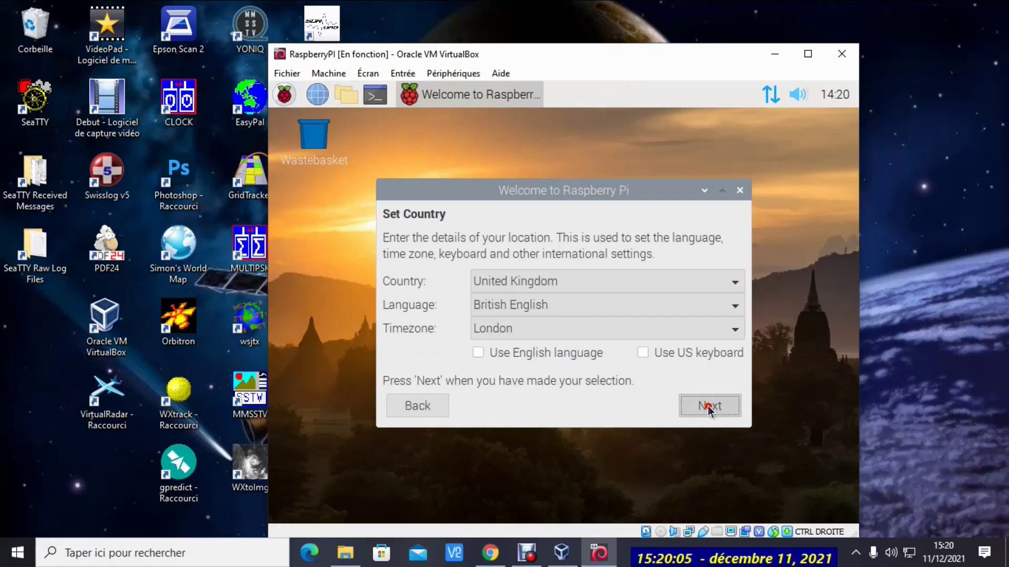
left_click(741, 289)
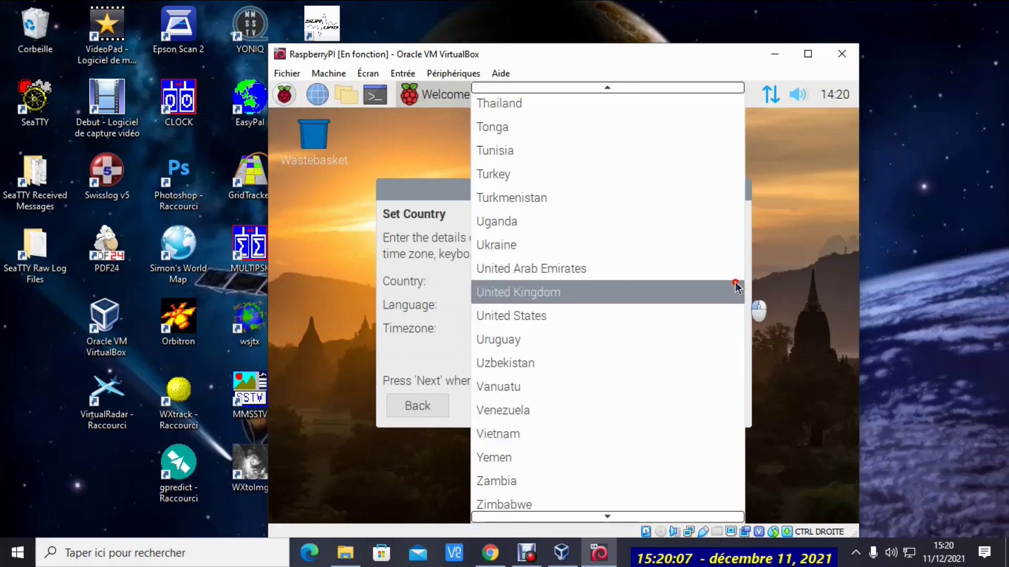
scroll(565, 263, "up", 3)
scroll(578, 161, "up", 5)
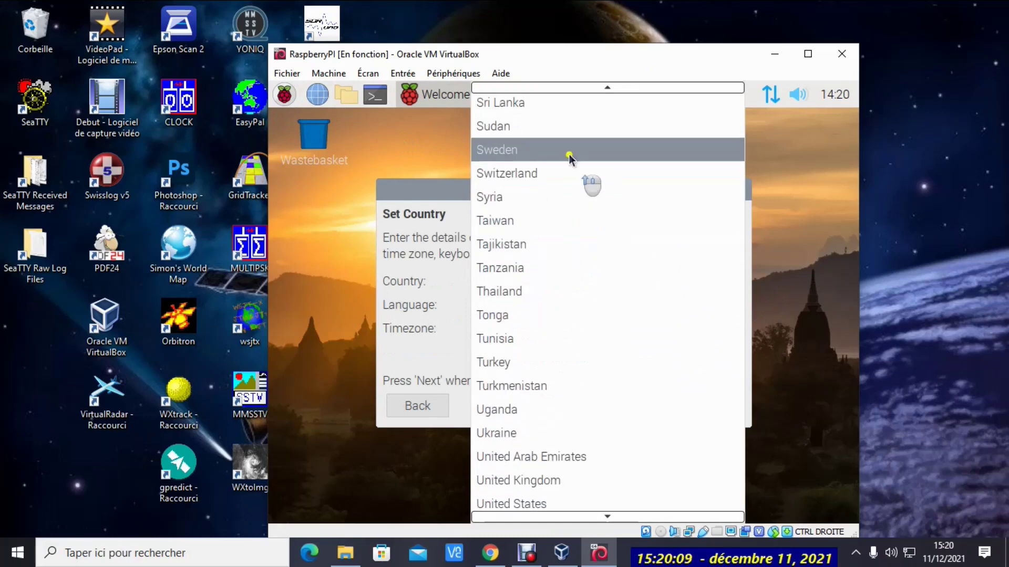
scroll(579, 159, "up", 6)
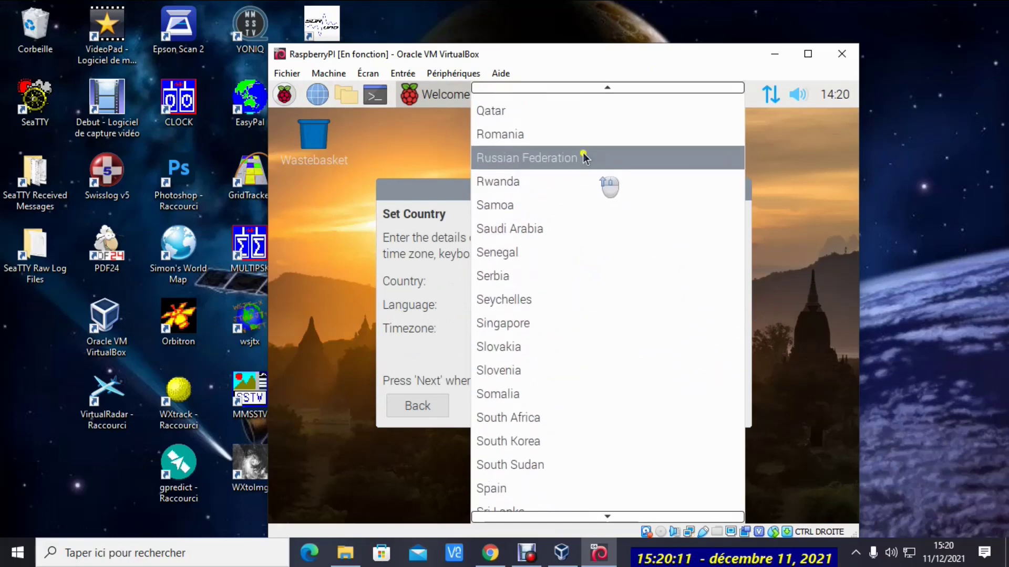
scroll(592, 129, "up", 7)
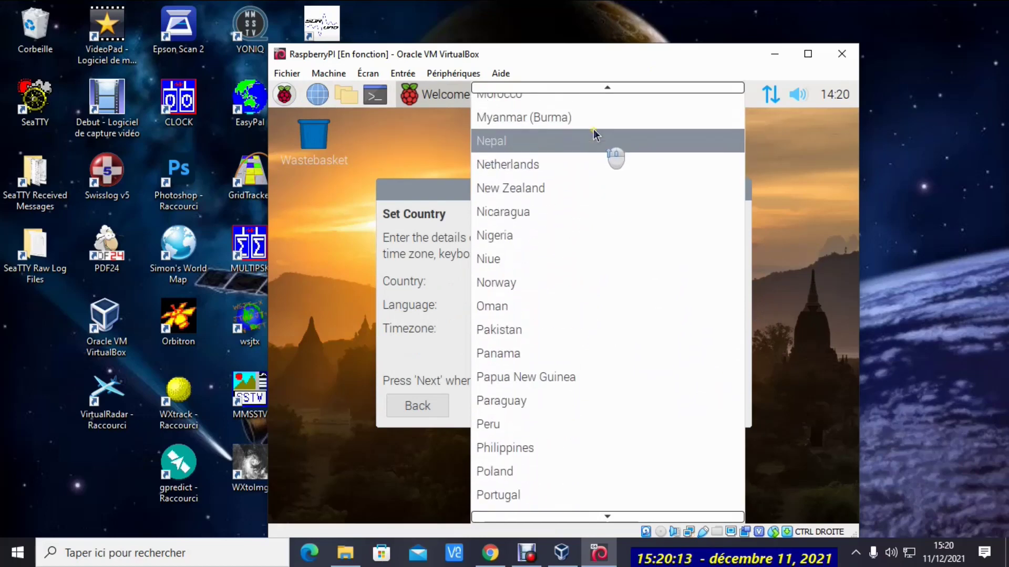
scroll(674, 132, "up", 5)
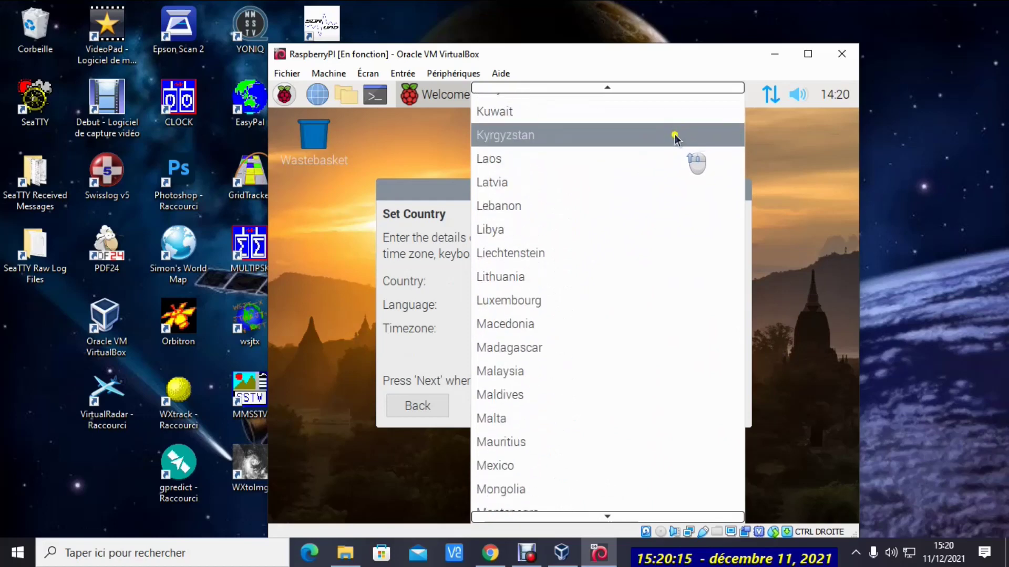
scroll(675, 138, "up", 9)
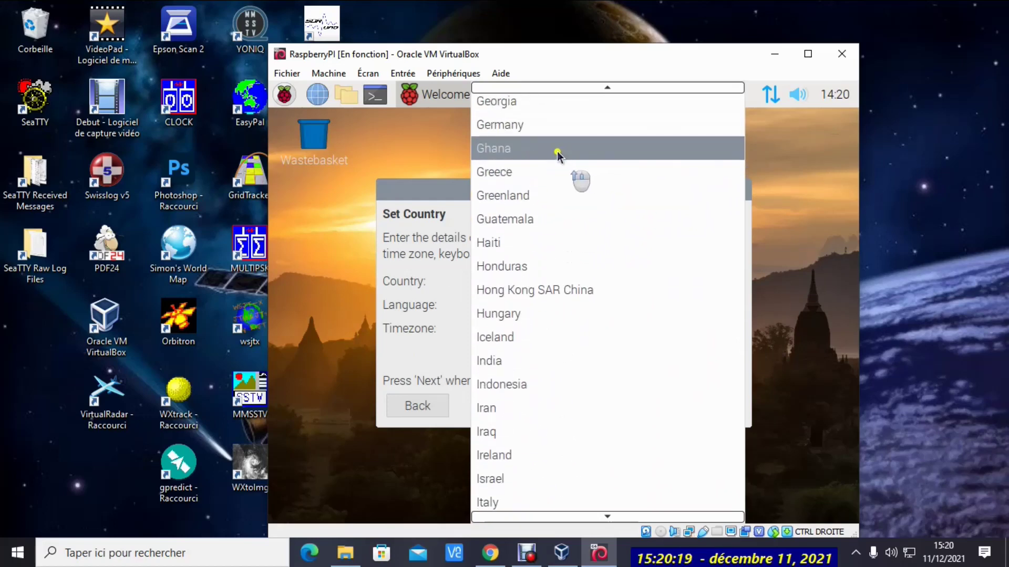
scroll(546, 148, "up", 3)
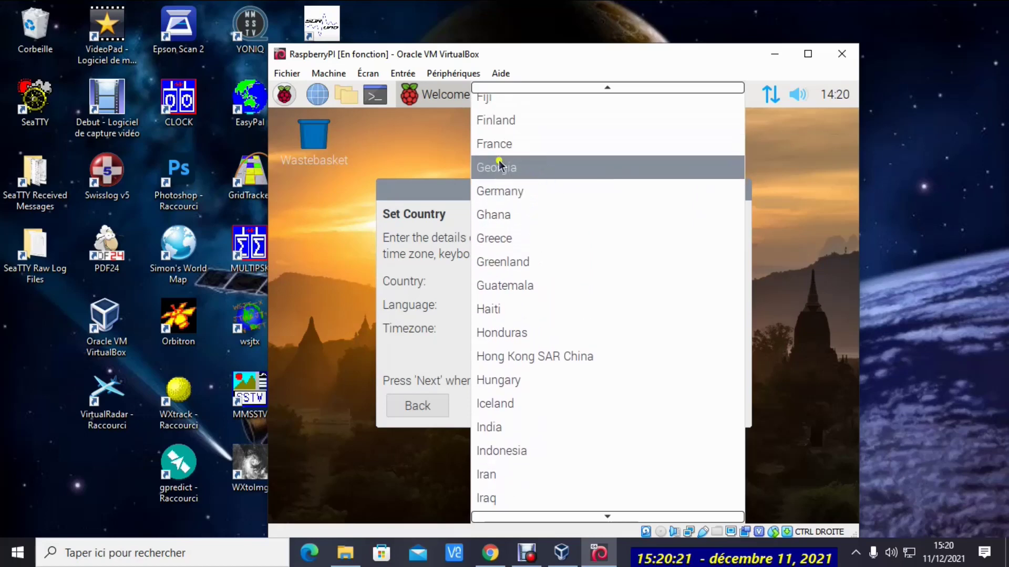
left_click(487, 150)
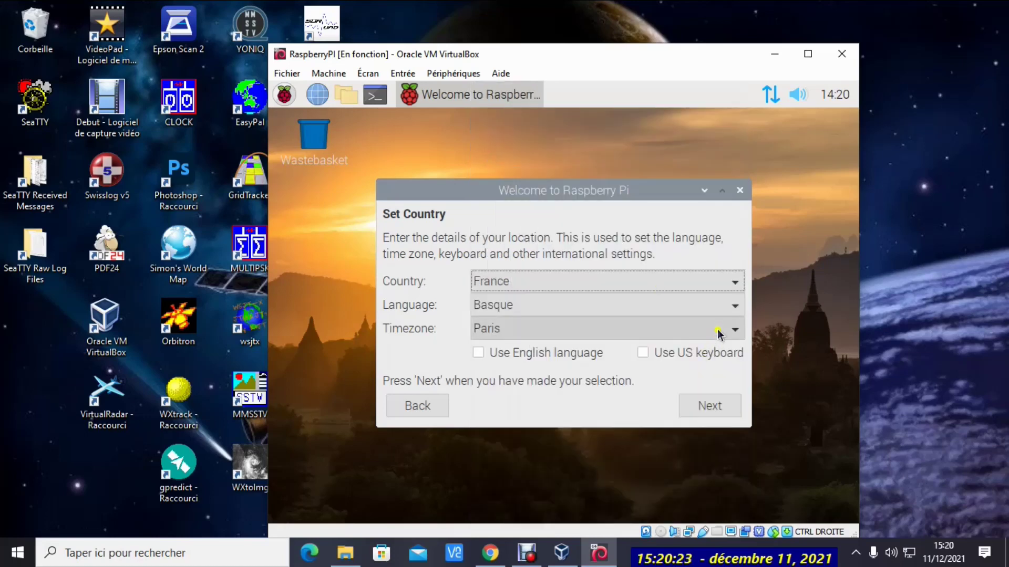
Choose French as the language, keep the Paris timezone, and apply the location
left_click(733, 309)
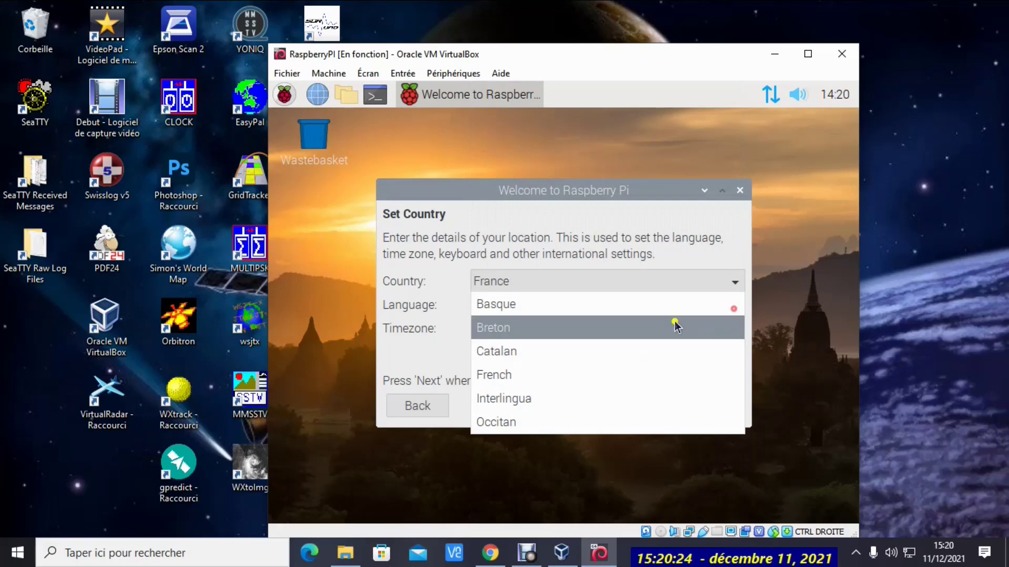
left_click(522, 377)
left_click(702, 407)
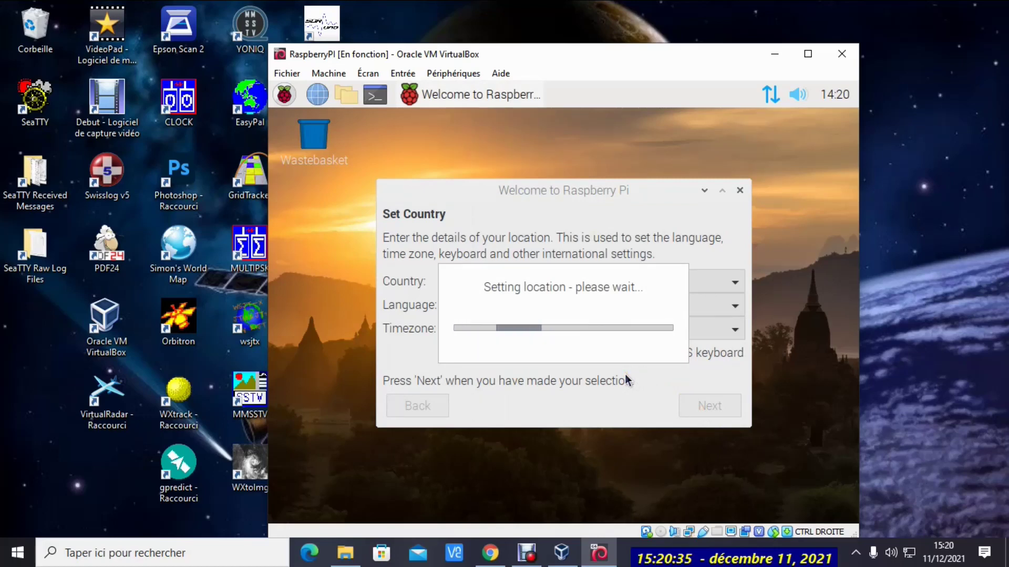
Enter and confirm a new password for the pi account, then continue to Update Software
left_click(621, 301)
type("r")
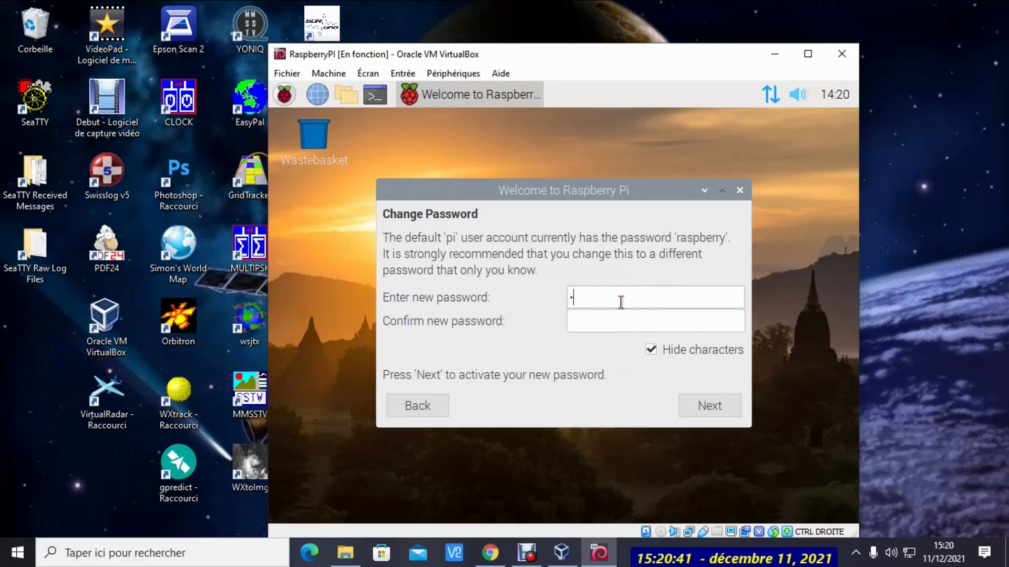
type("aspb")
left_click(602, 323)
type("raspb")
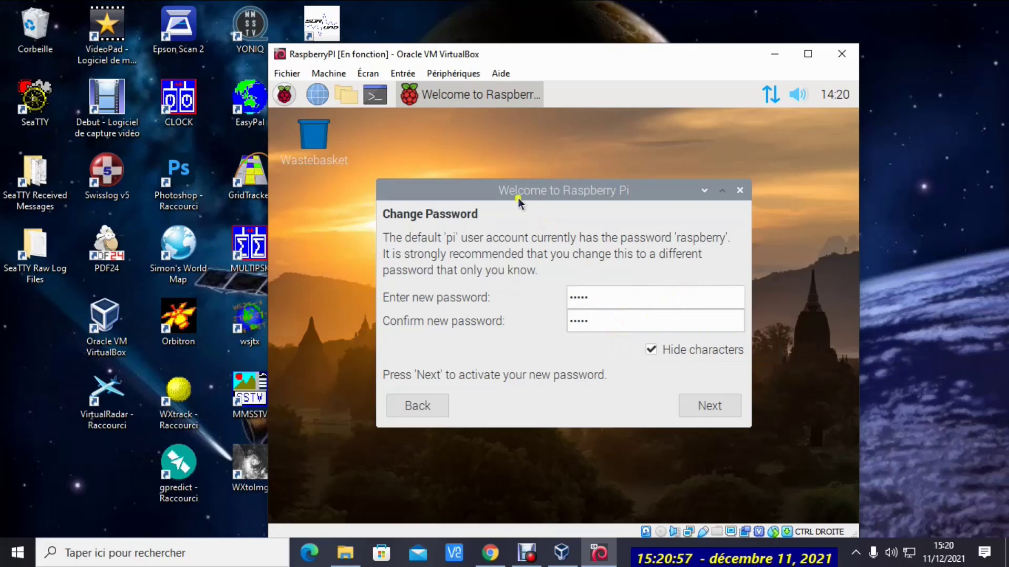
left_click(709, 409)
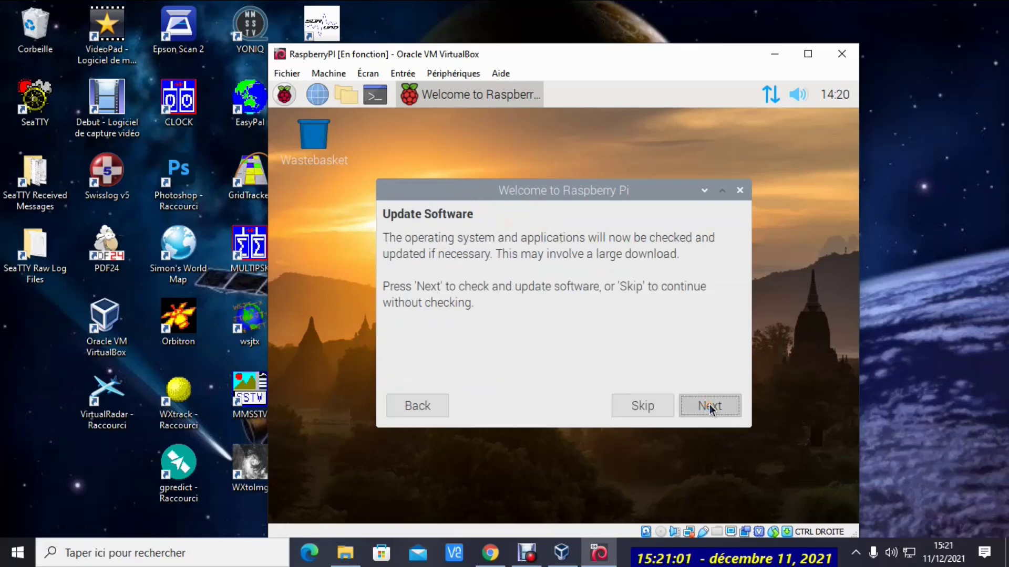
Run the update check, dismiss the security.debian.org repository error, and finish the setup wizard
left_click(710, 409)
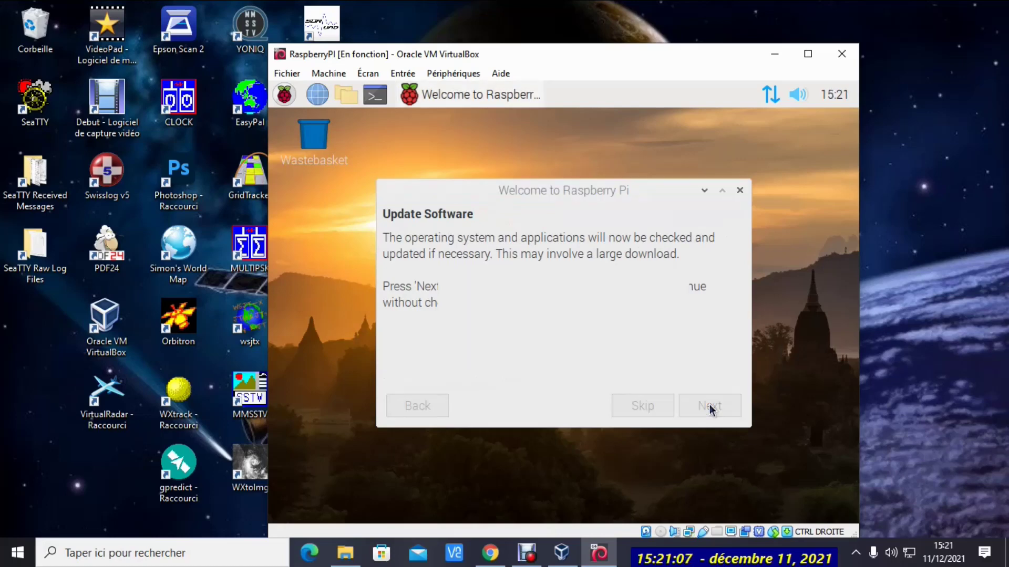
left_click(554, 351)
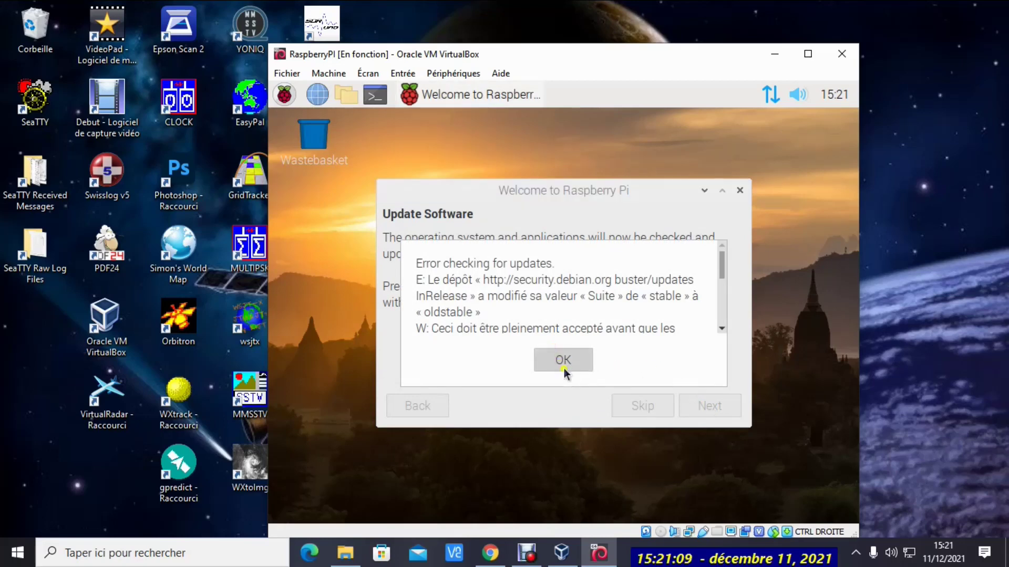
left_click(705, 411)
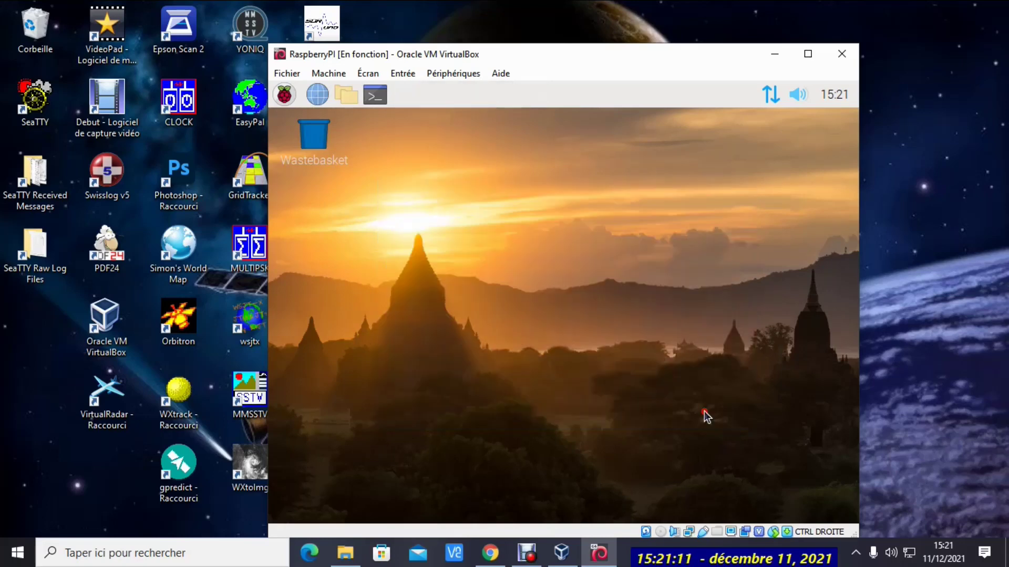
Open the Raspberry main menu and browse its Programming, Education and Internet submenus
left_click(286, 96)
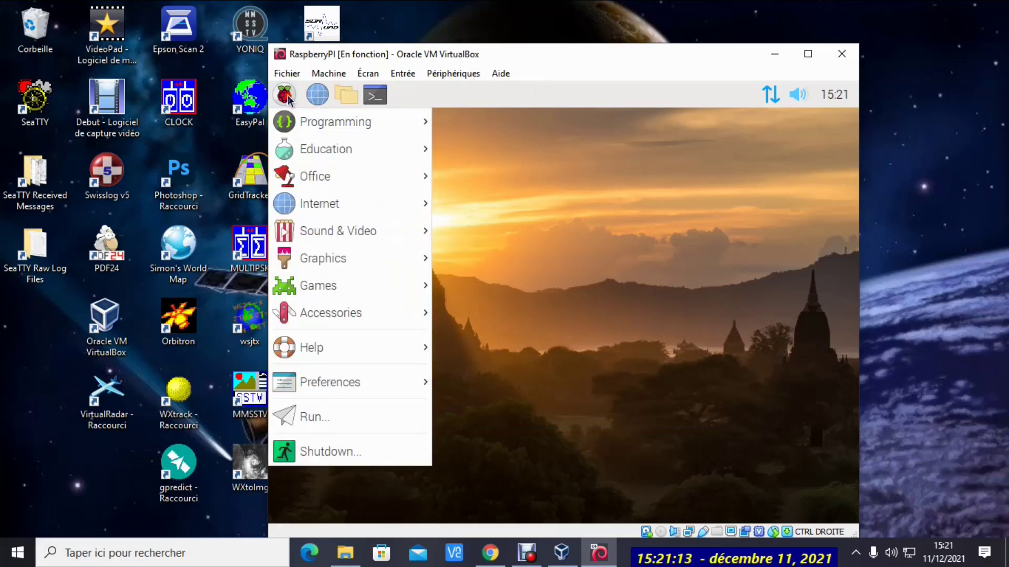
mouse_move(343, 128)
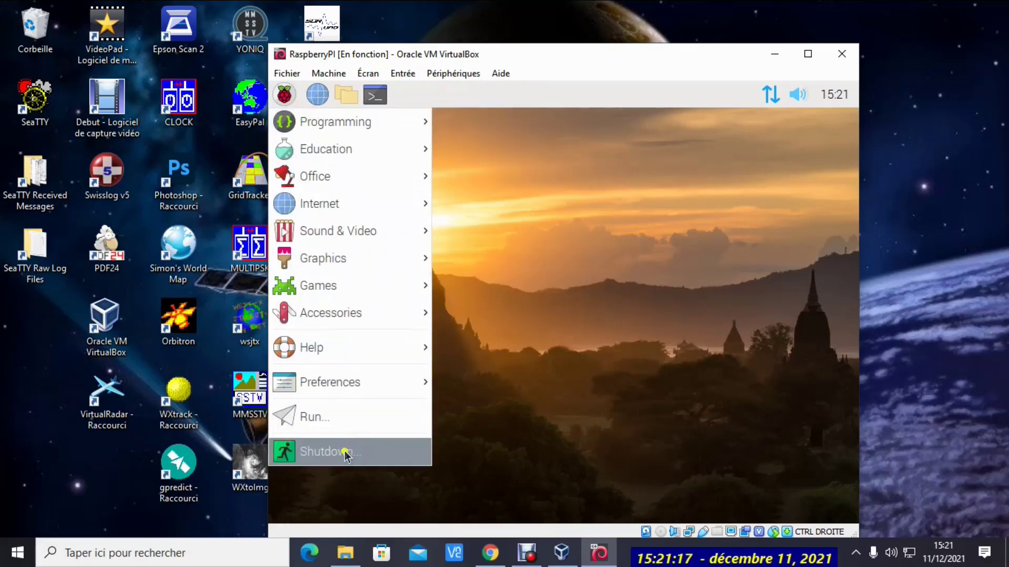
mouse_move(419, 120)
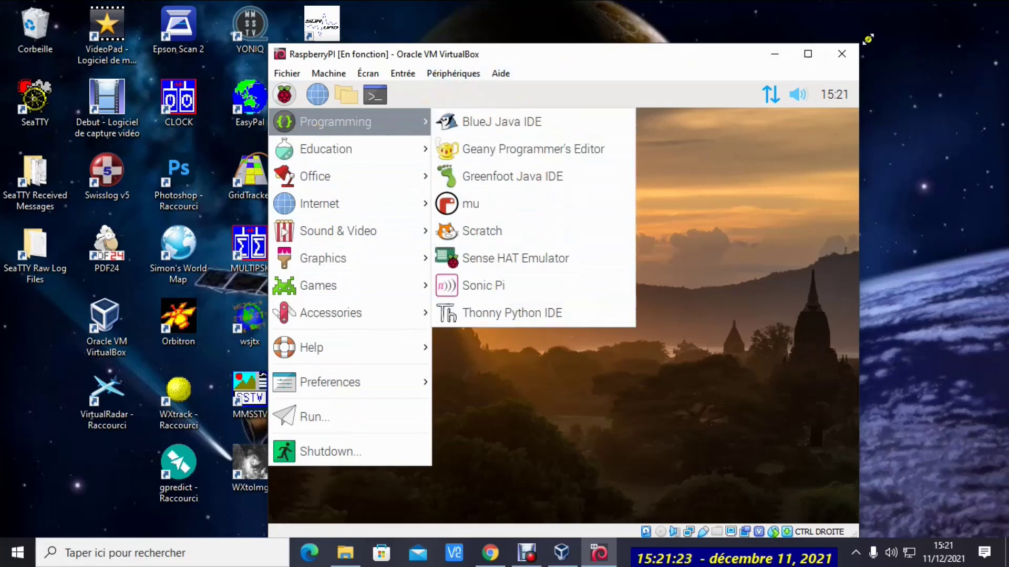
mouse_move(327, 153)
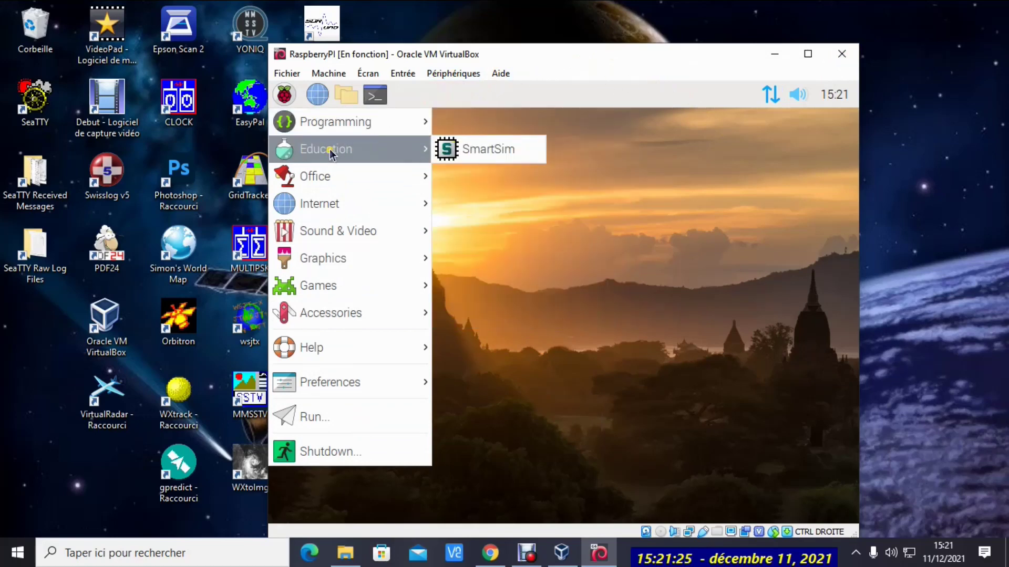
mouse_move(337, 203)
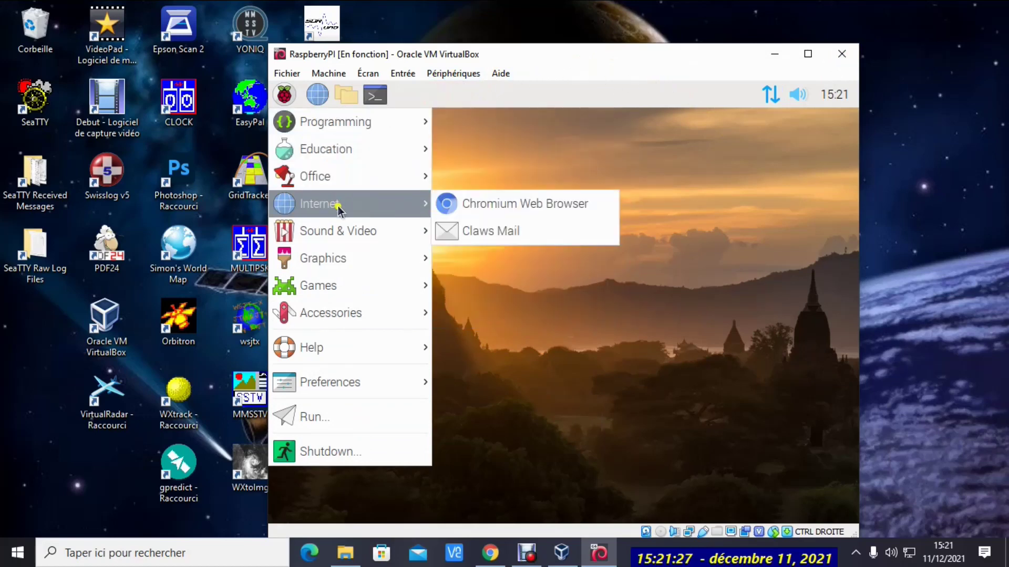